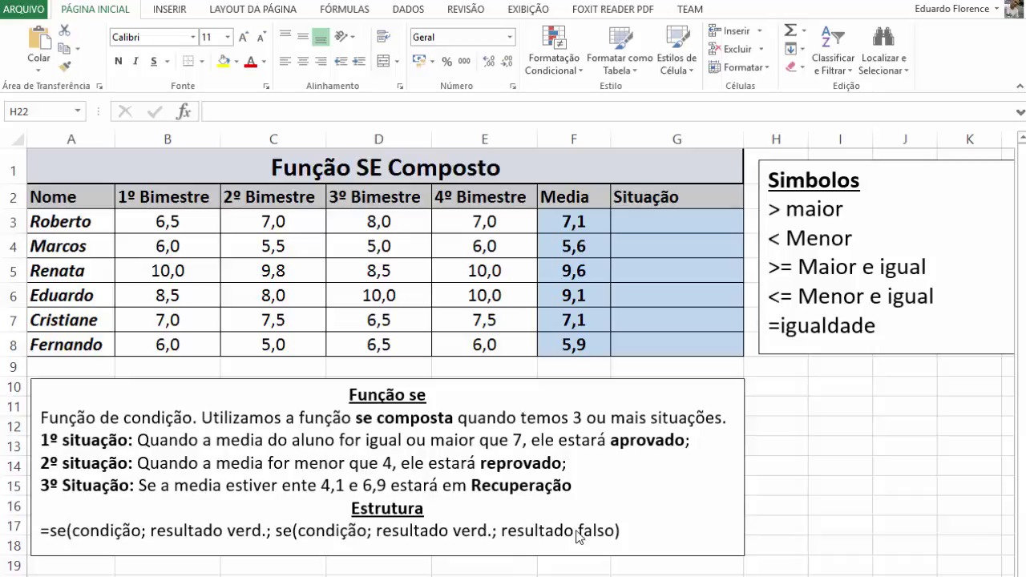
Step: Start an SE formula in cell G3 that tests whether the average in F3 is greater than or equal to 7
left_click(632, 220)
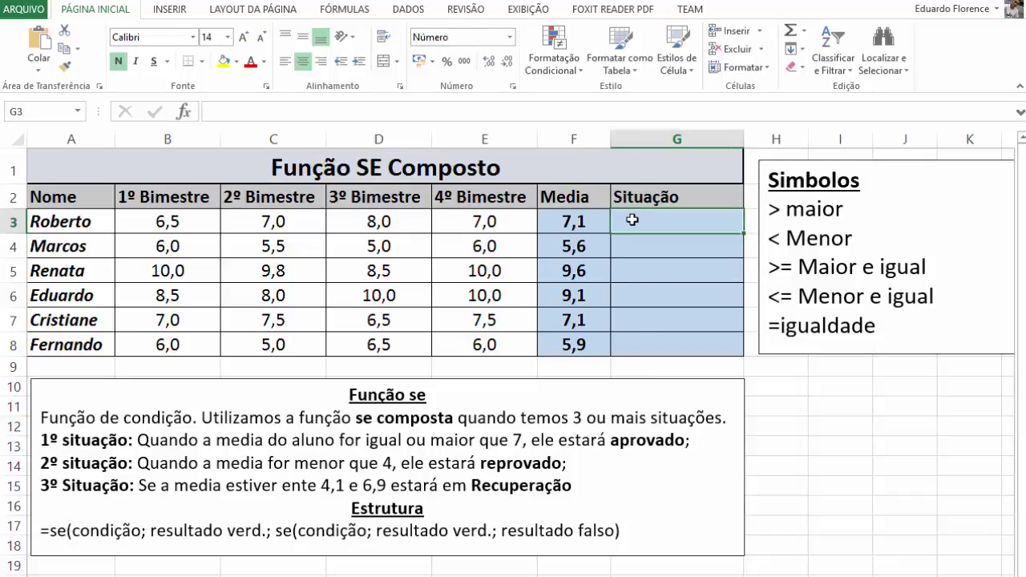
type("=")
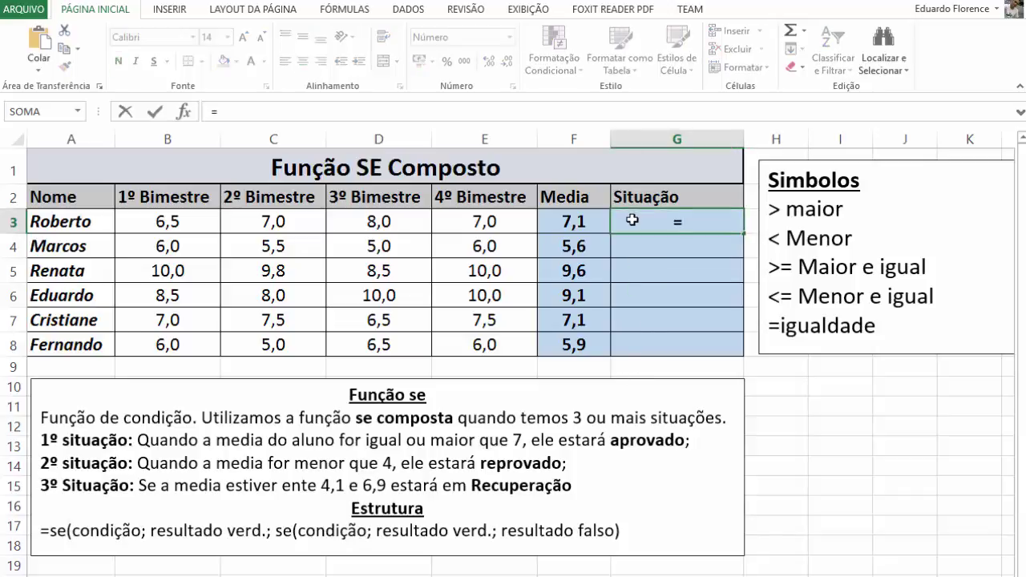
type("se")
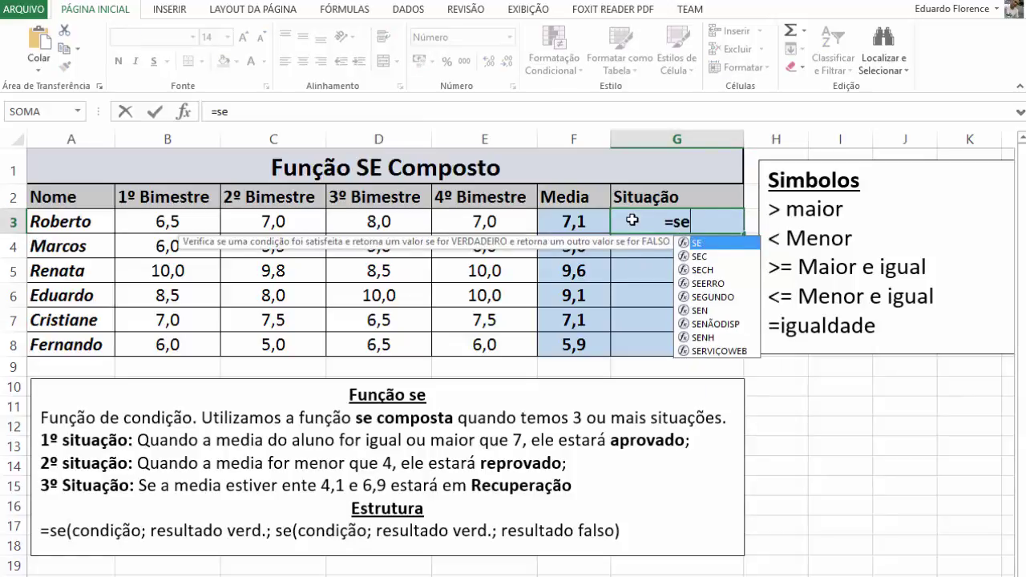
type("(")
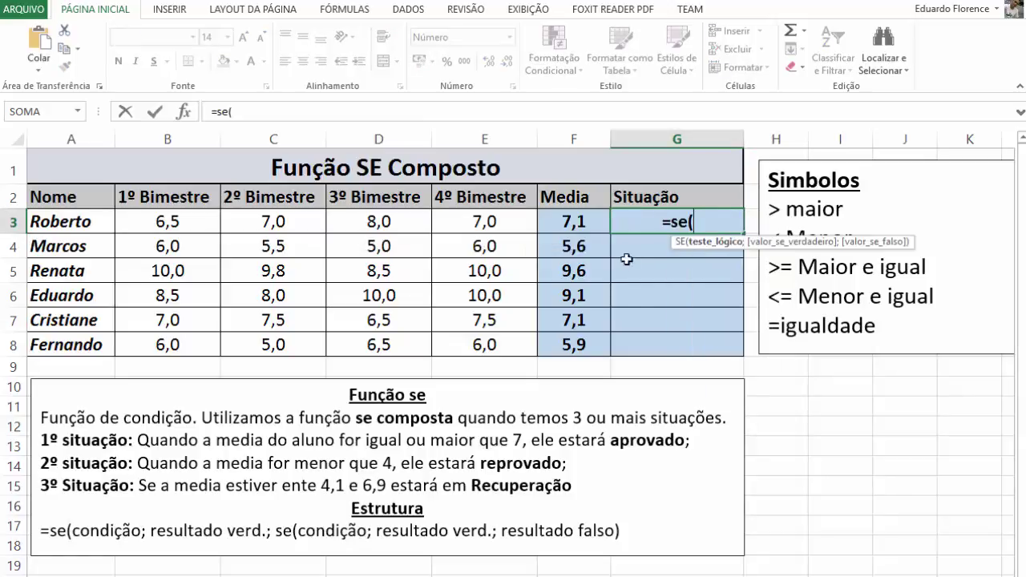
left_click(574, 228)
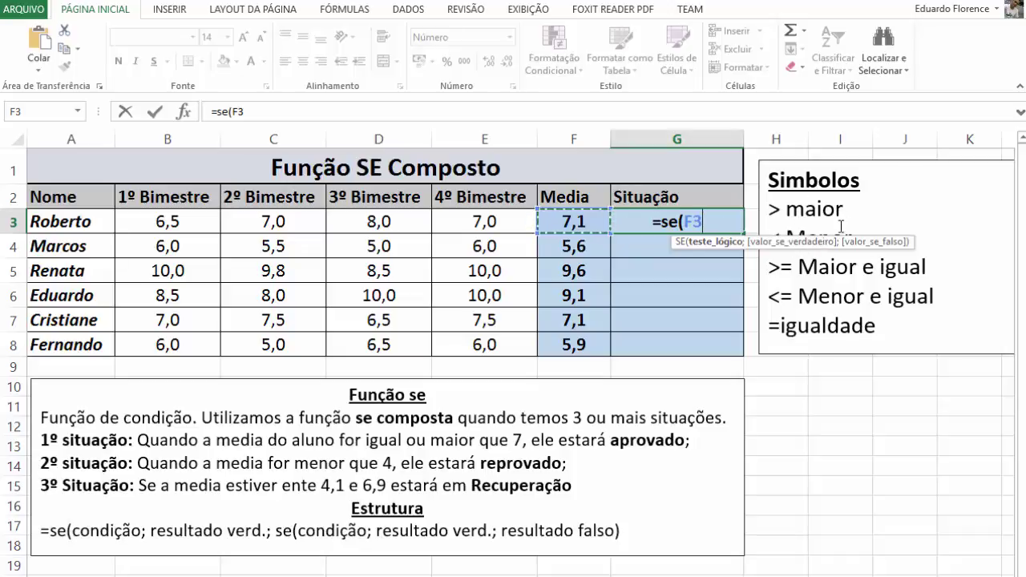
type(">")
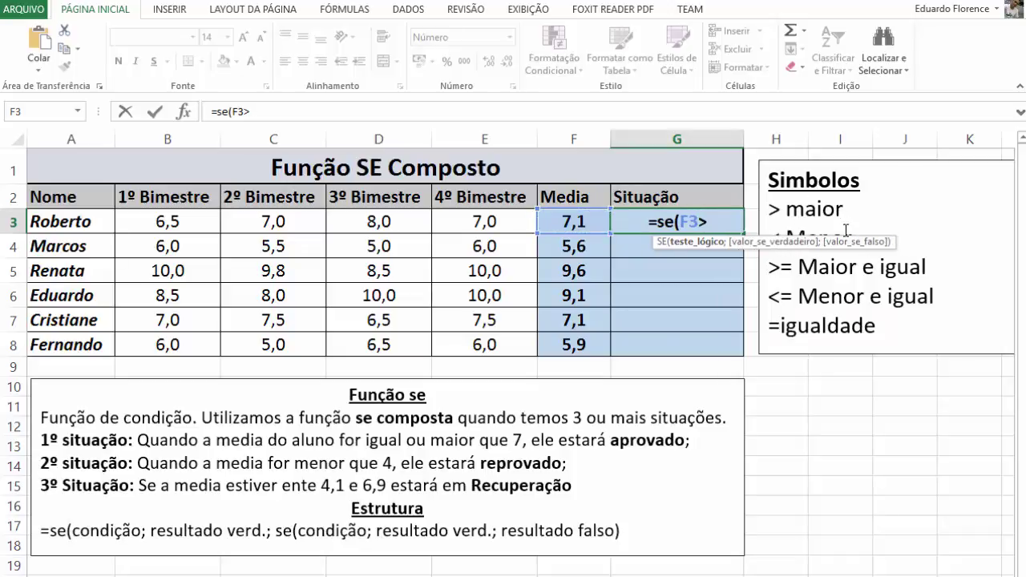
type("=7")
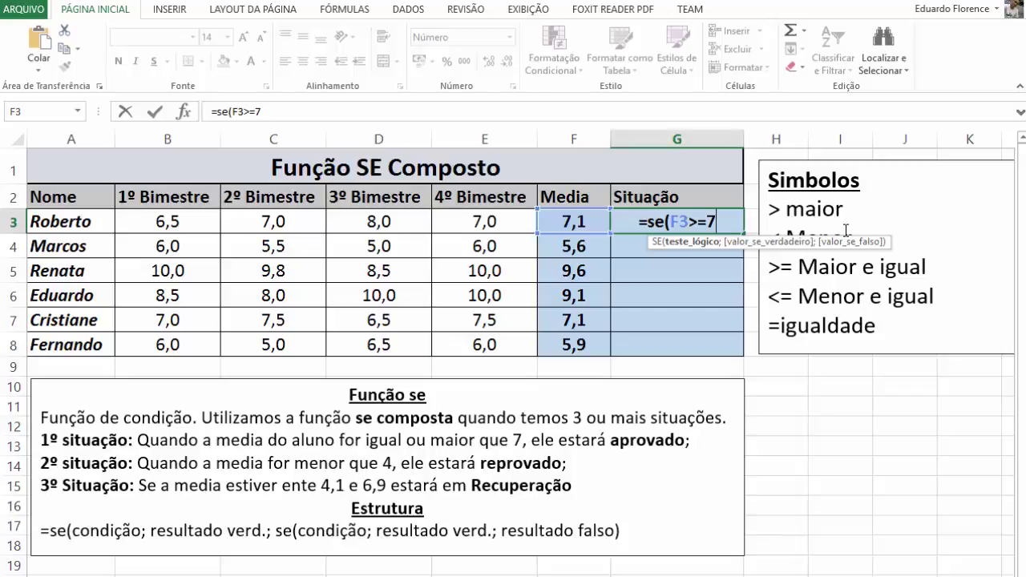
type(";")
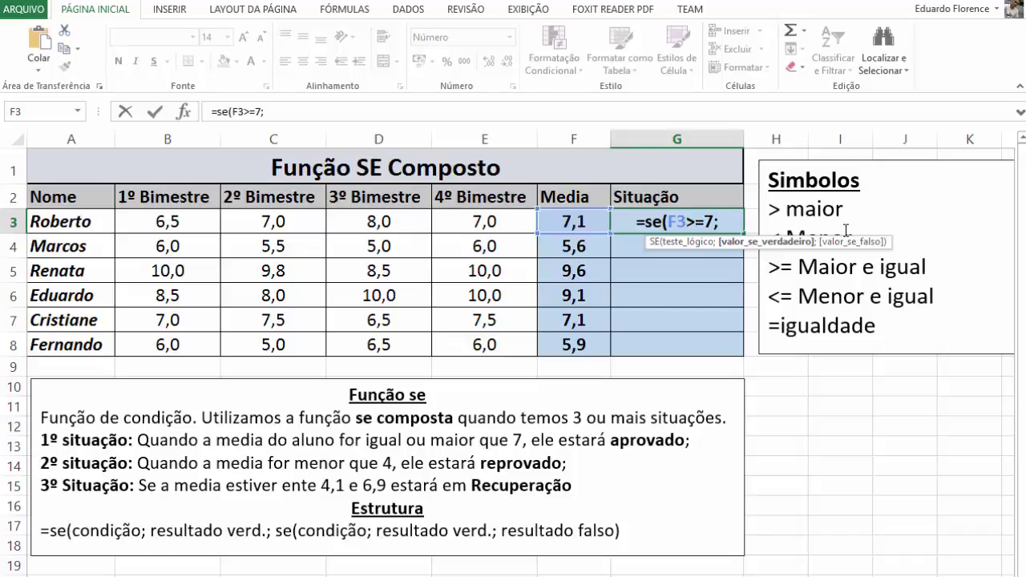
Step: Add "Aprovado" as the value returned by the G3 formula when its first condition is true
type("\"")
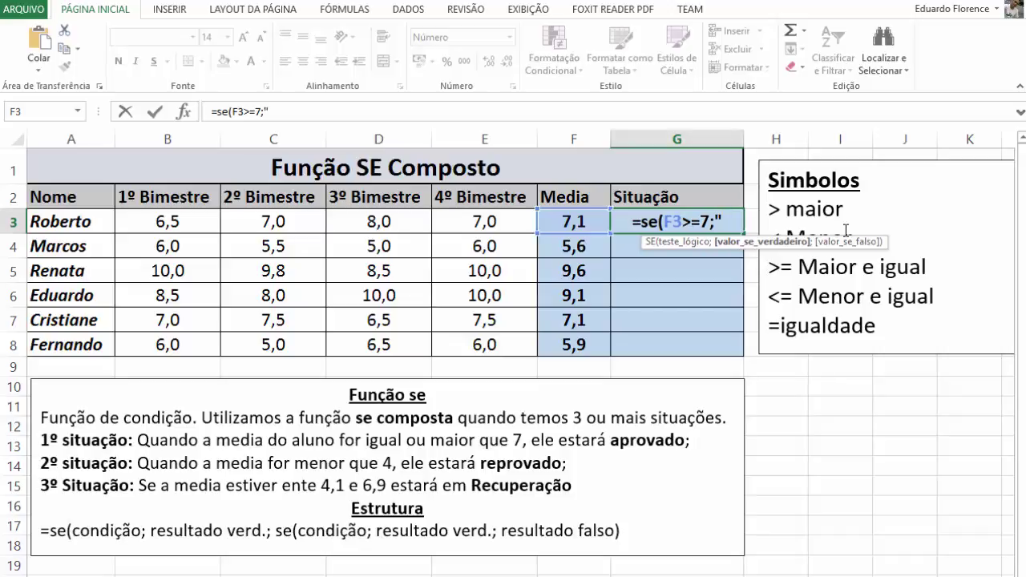
type("A")
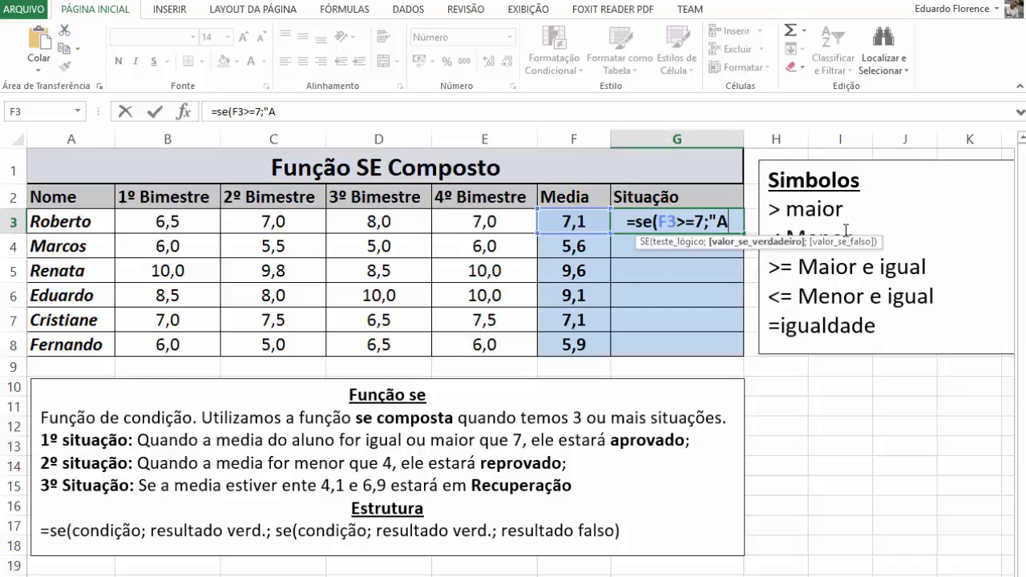
type("provado")
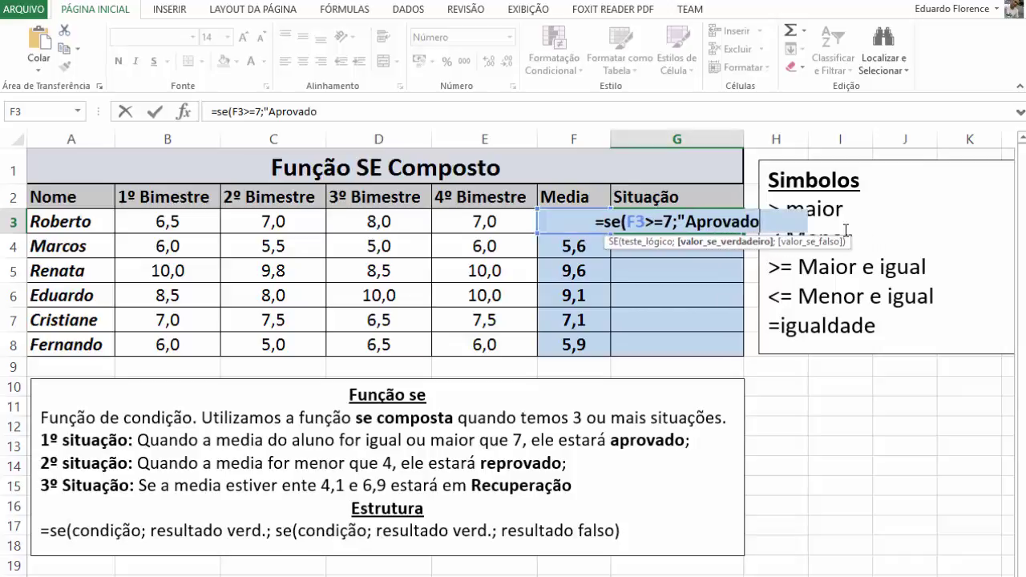
type("\"")
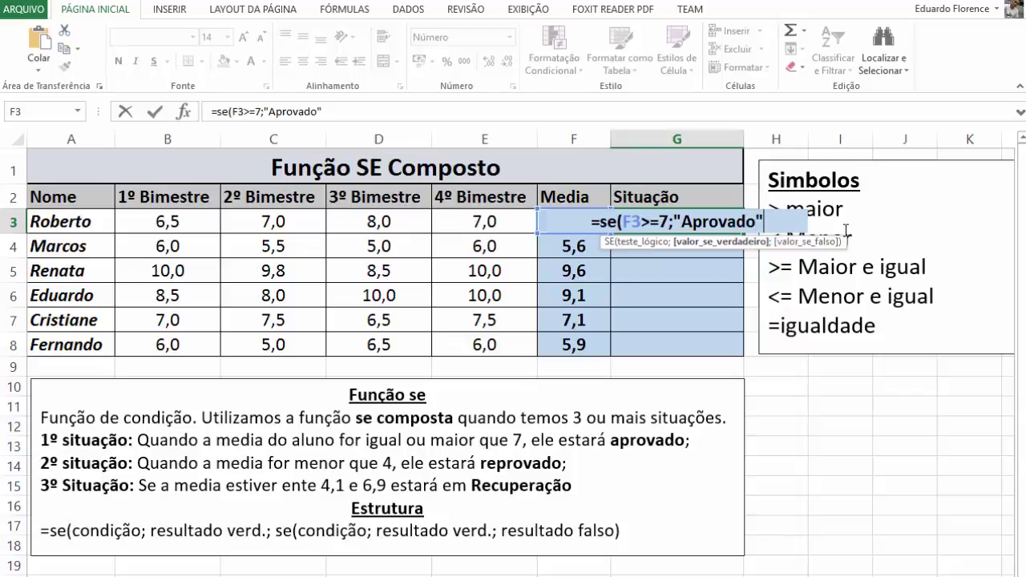
type(";")
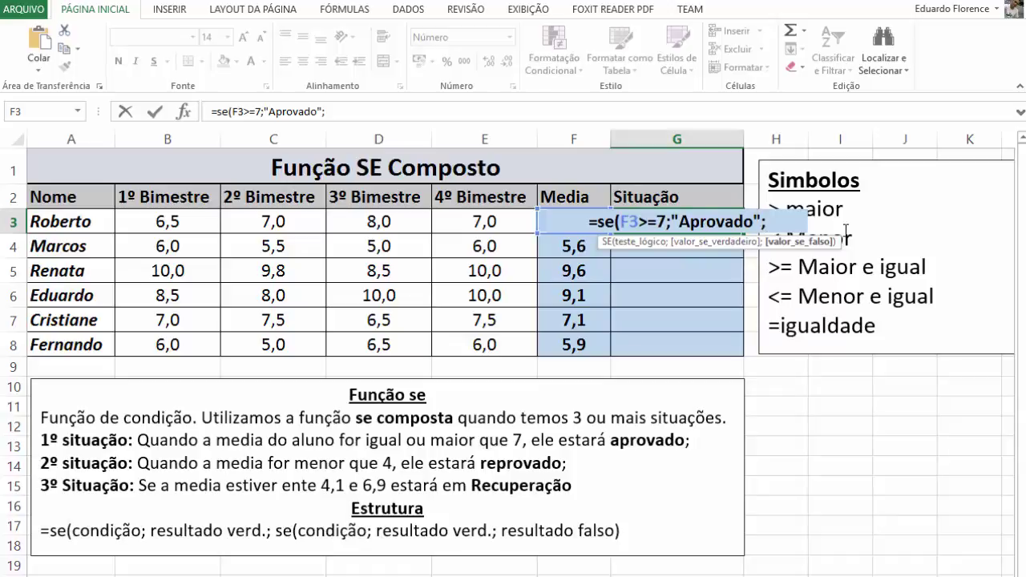
Step: Nest a second SE as the false result in the G3 formula, testing whether F3 is less than 4
type("se")
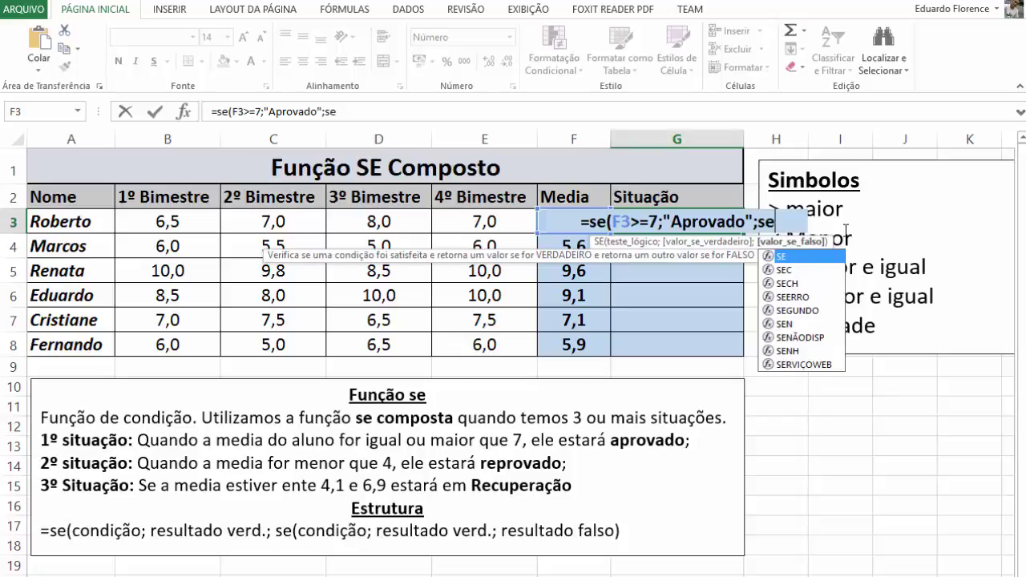
type("(")
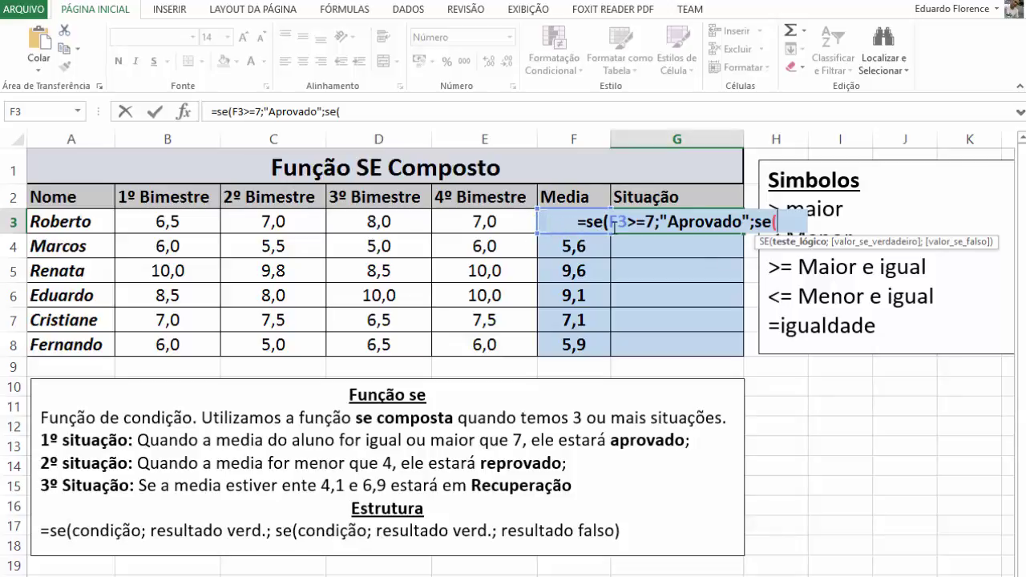
type("f3")
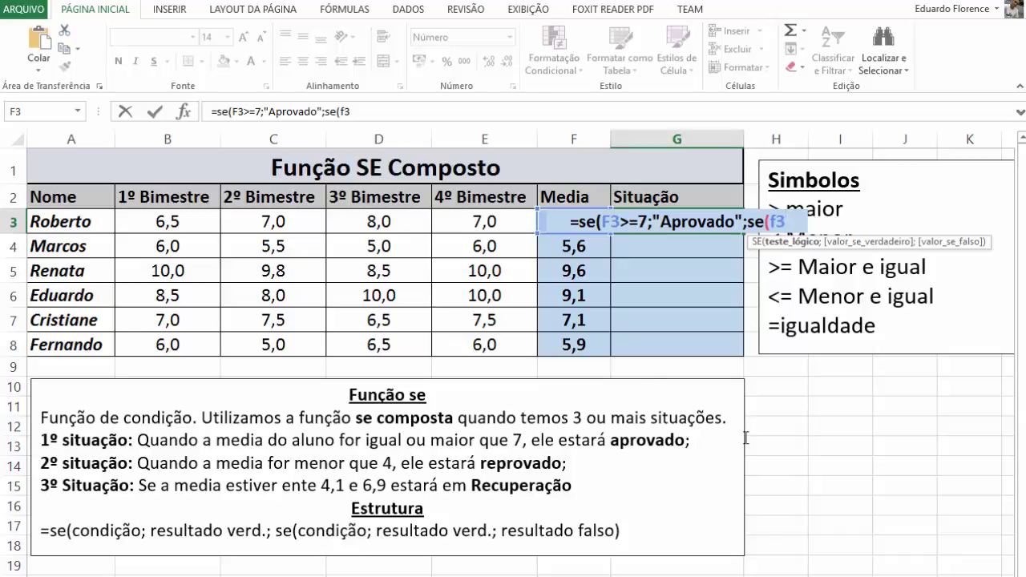
type("<")
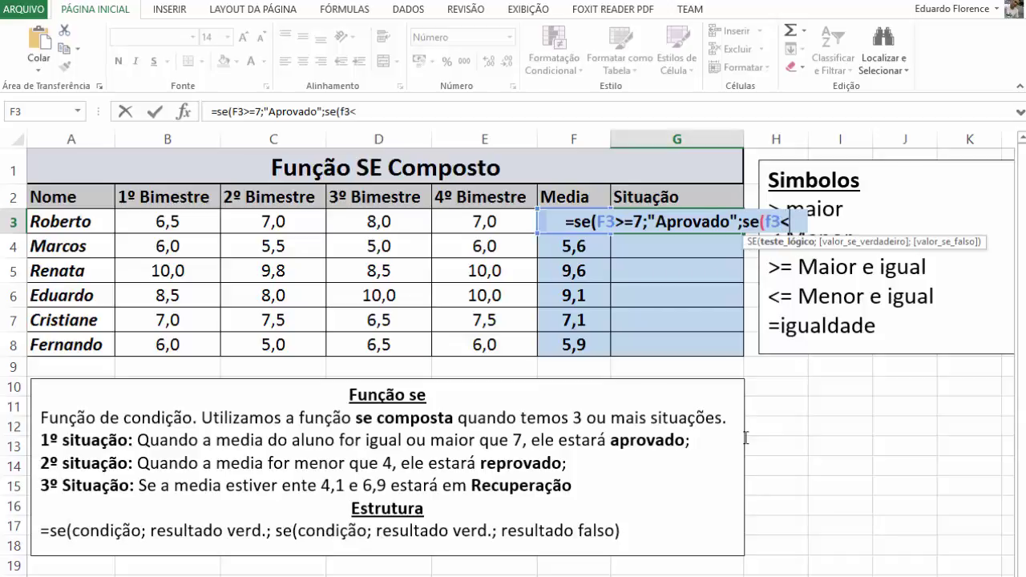
type("4")
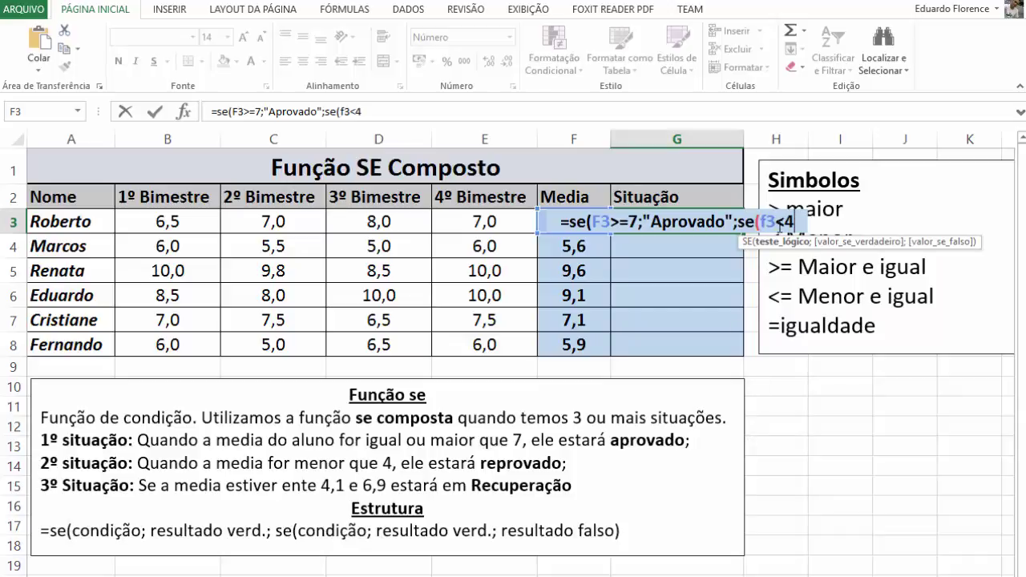
type(";")
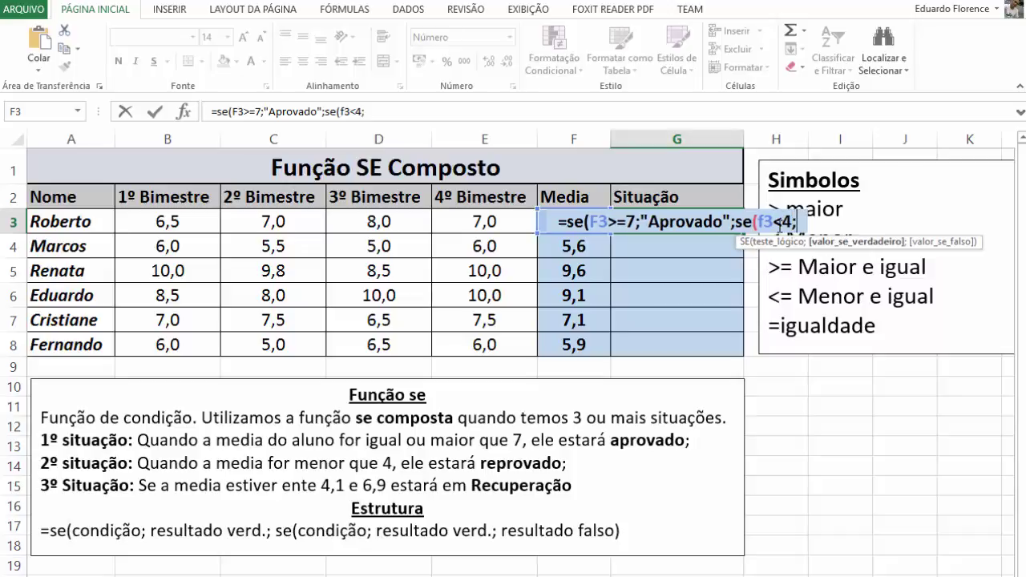
Step: Add "Reprovado" as the true result of the nested SE in the G3 formula
type("\"")
type("R")
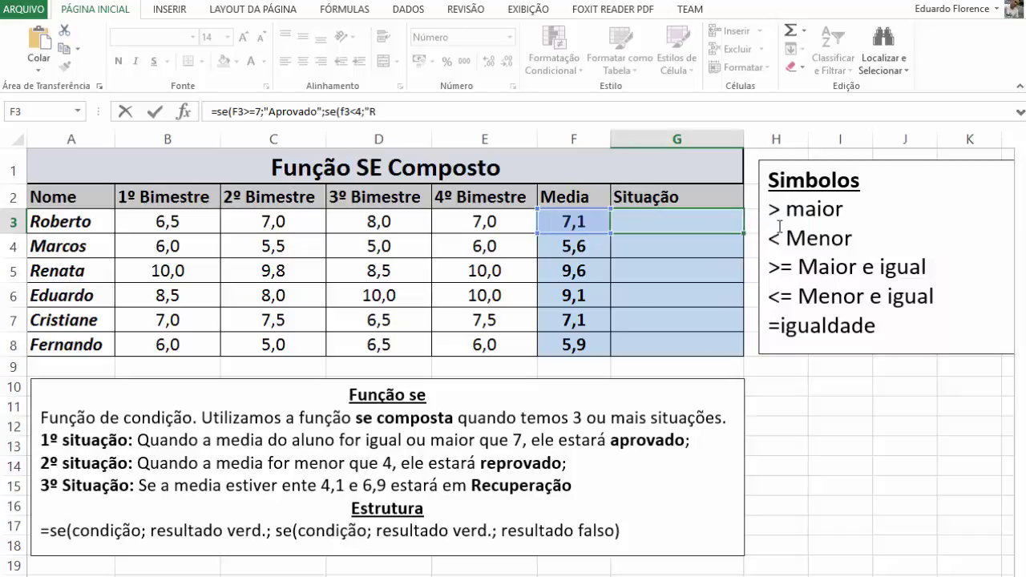
type("eprovado")
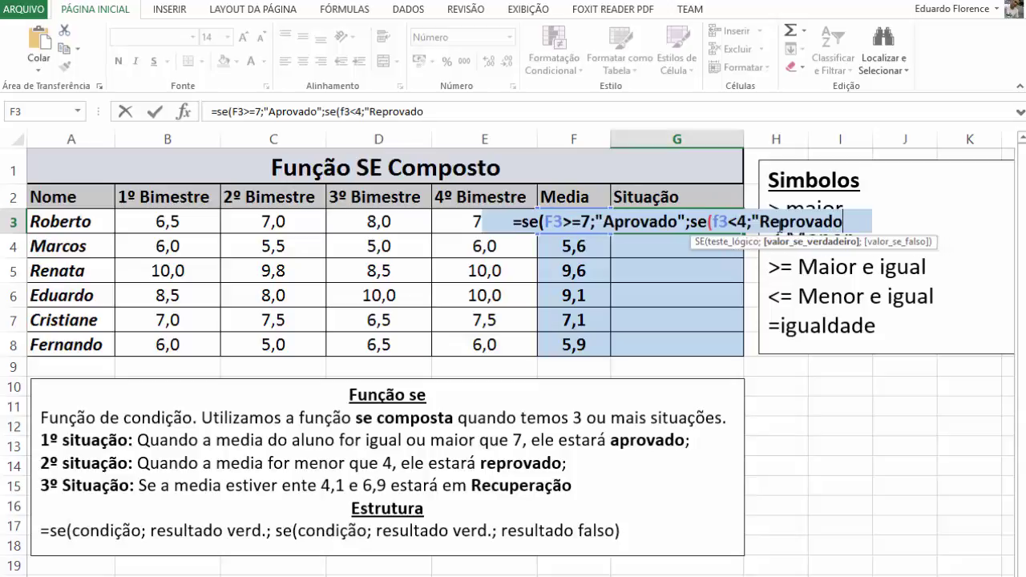
type("\"")
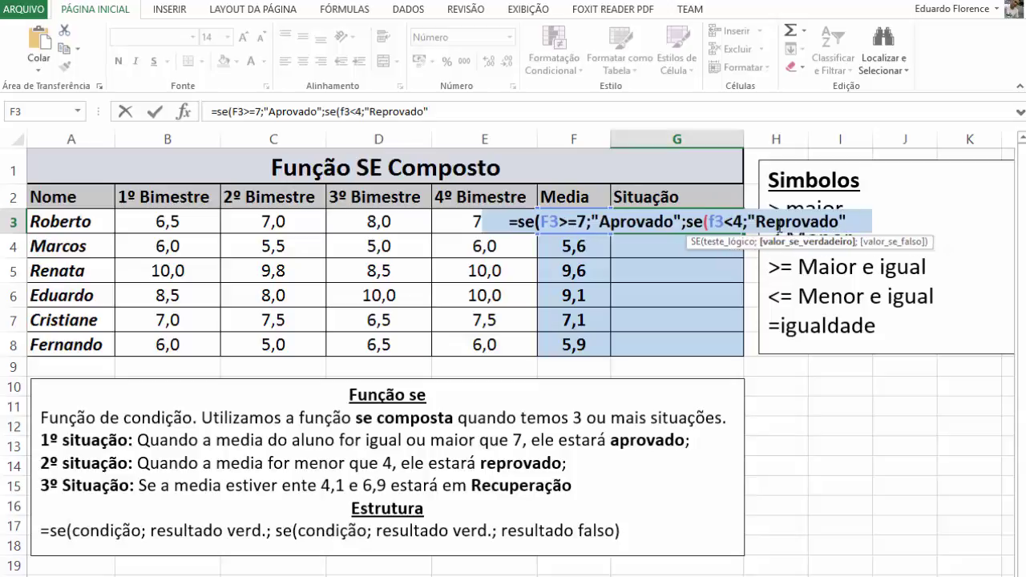
type(";")
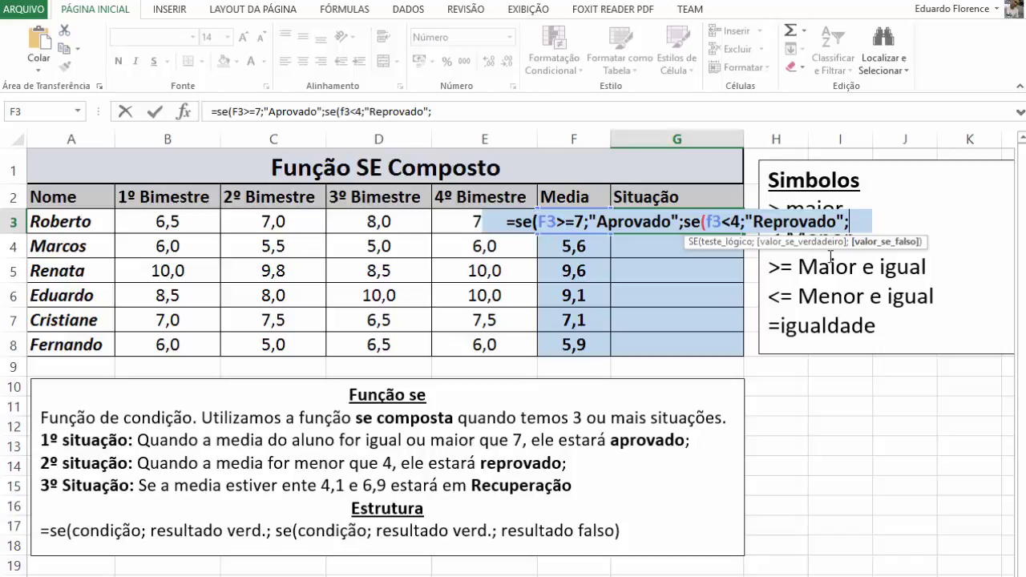
Step: Add "Recuperação" as the nested SE's false result and enter the G3 formula, accepting the proposed parenthesis correction
type("\"")
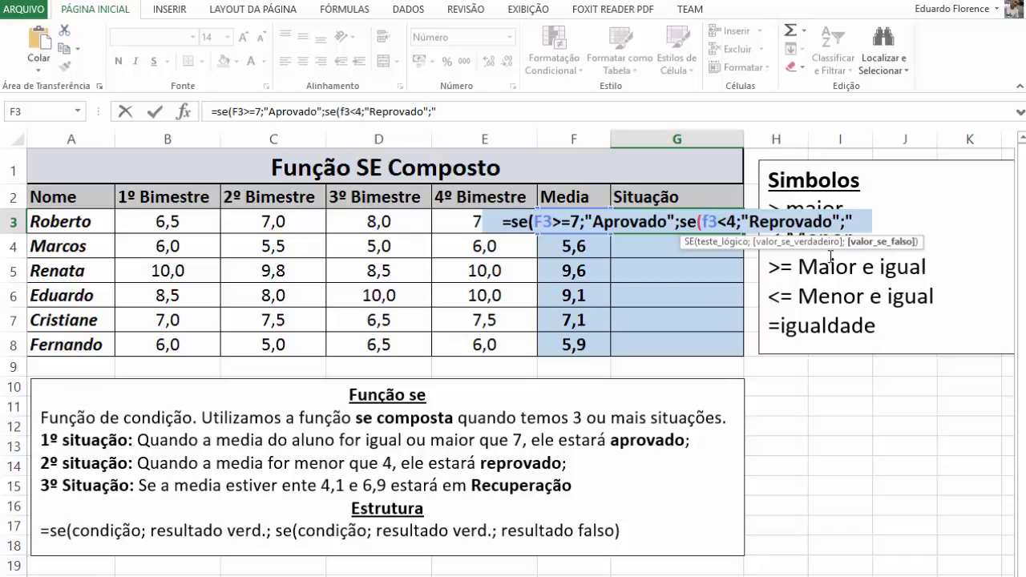
type("Recu")
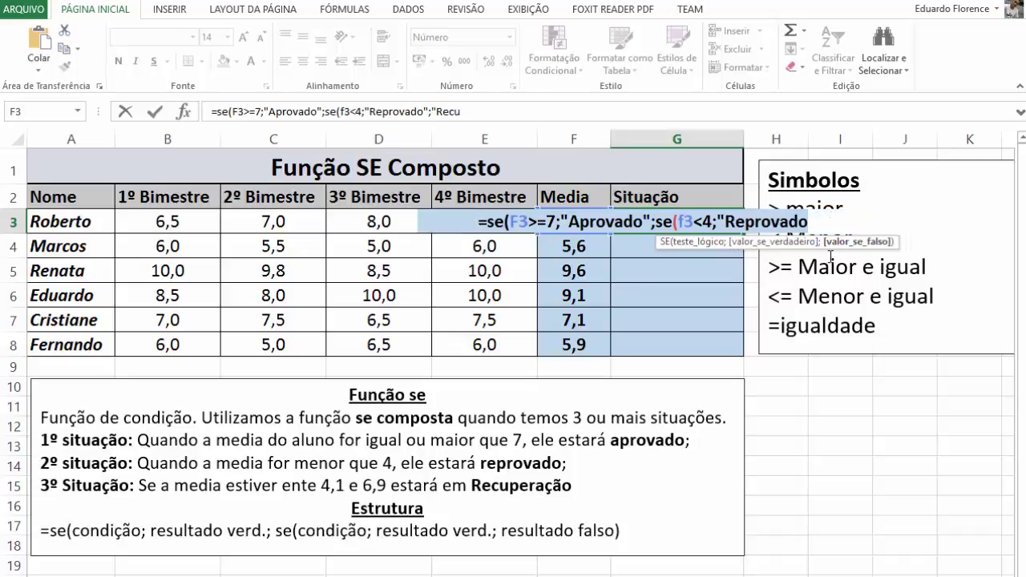
type("peração\"")
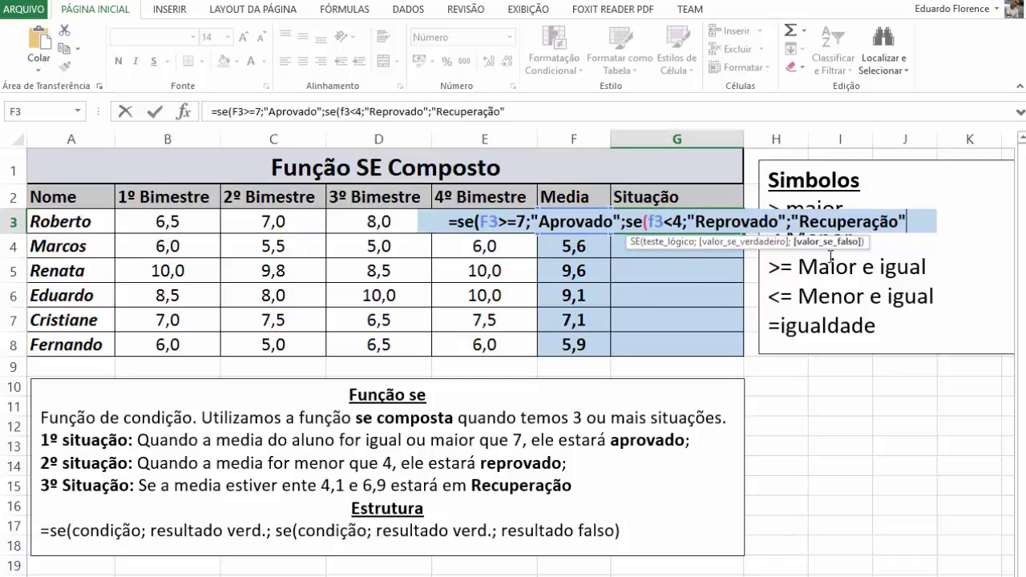
type(")")
key("Return")
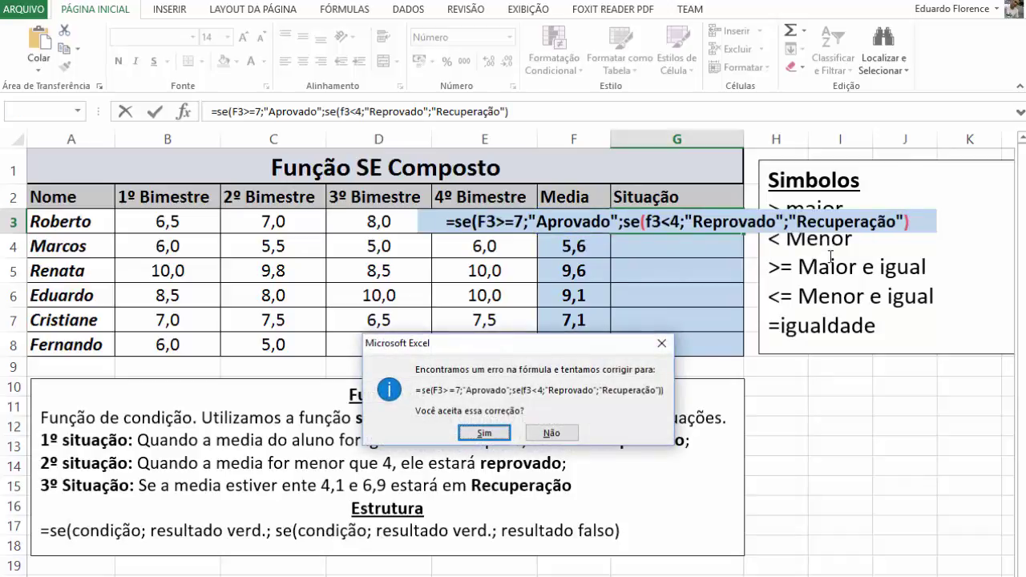
left_click(485, 433)
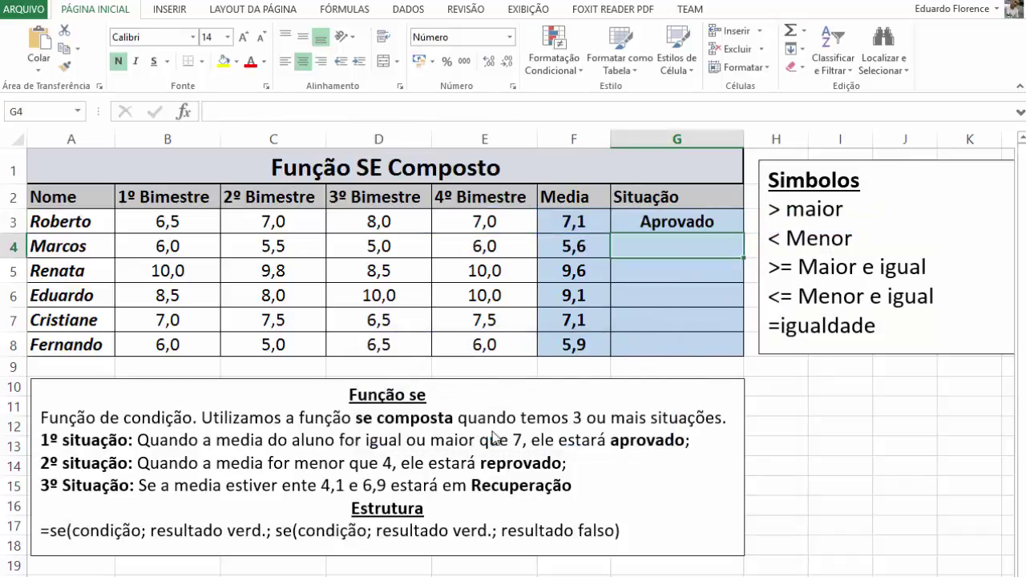
Step: Review the nested SE formula in G3 and fill it down the Situação column through G8
left_click(678, 222)
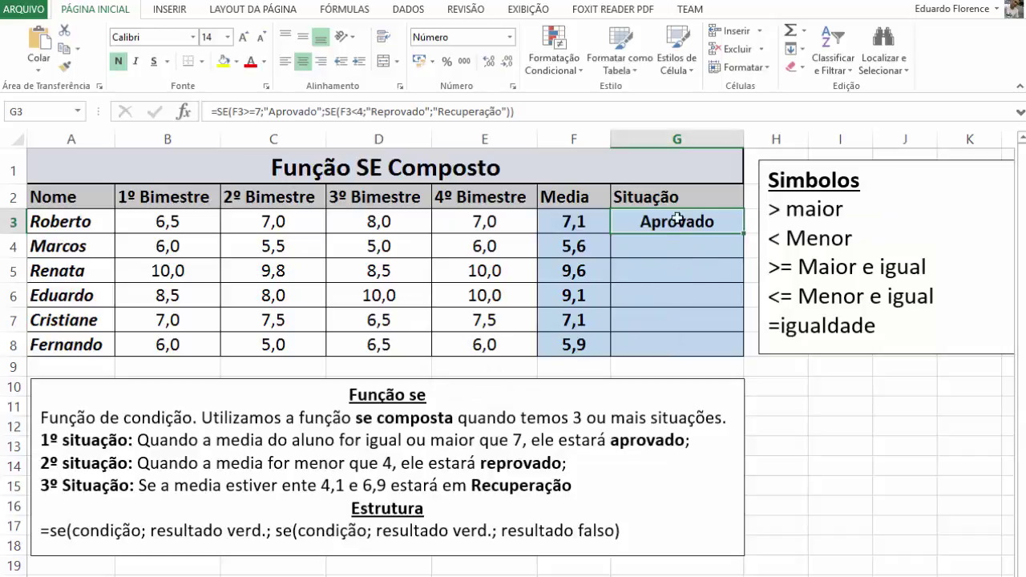
double_click(690, 227)
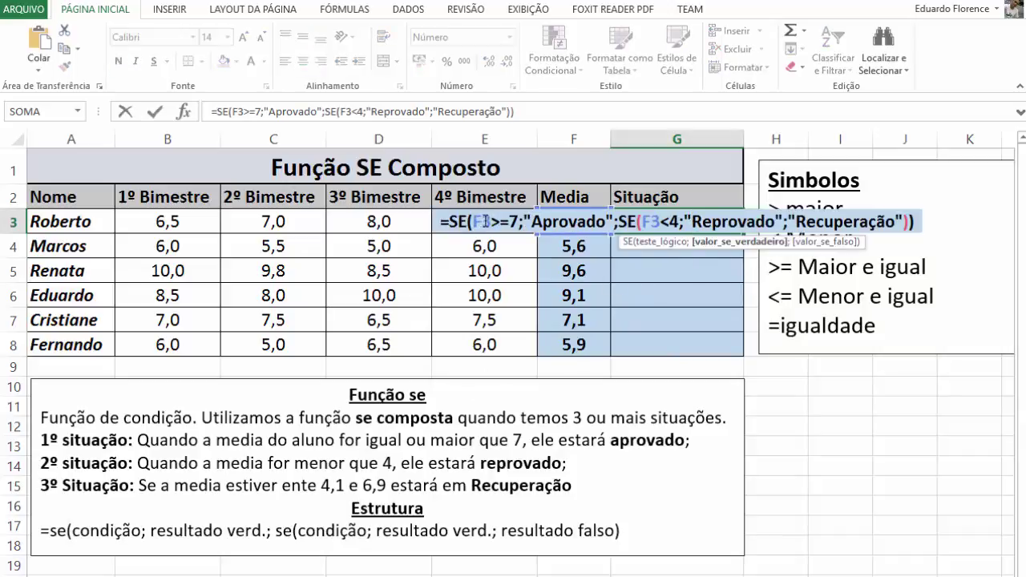
key("Return")
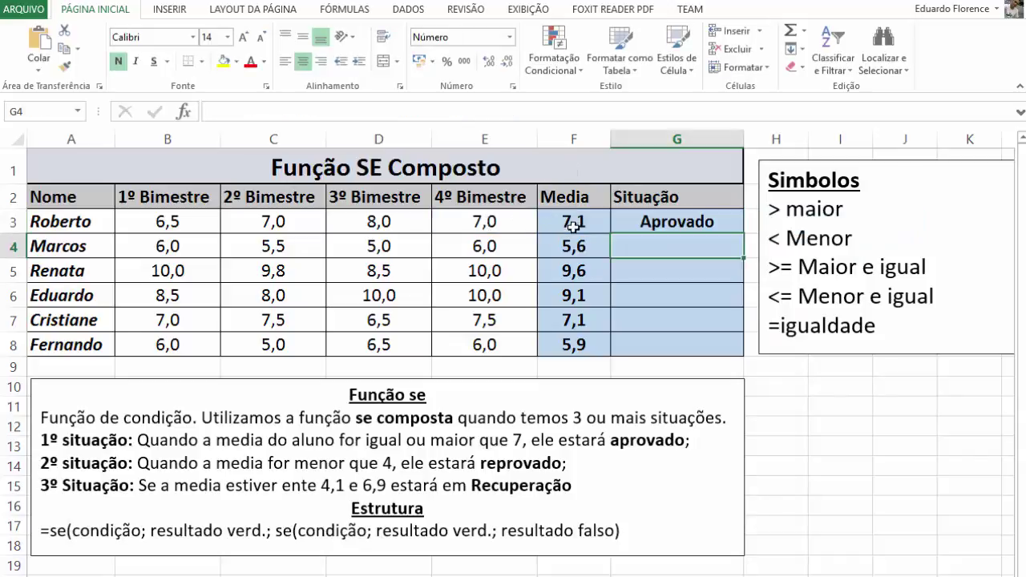
double_click(637, 223)
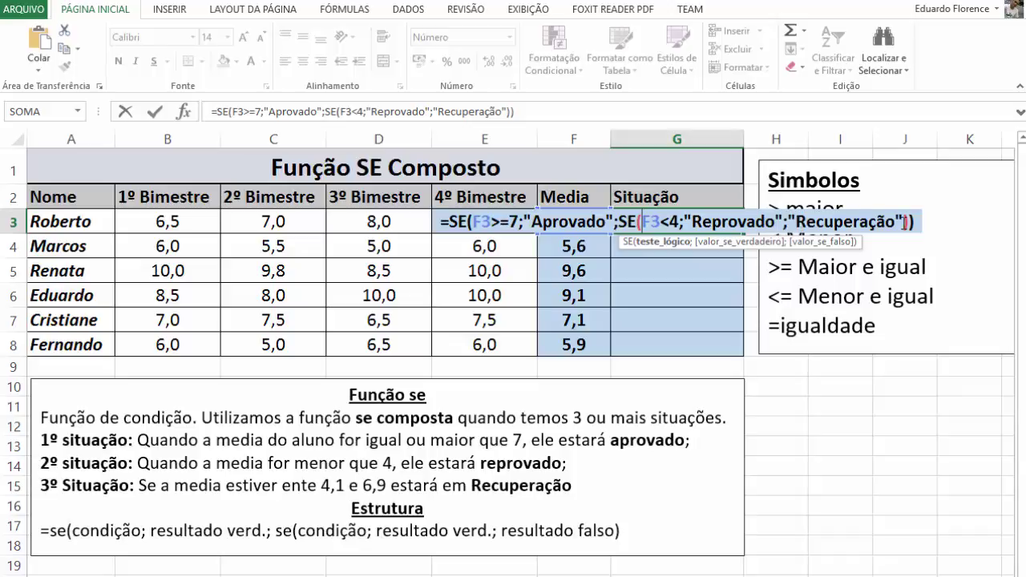
key("Return")
left_click(713, 222)
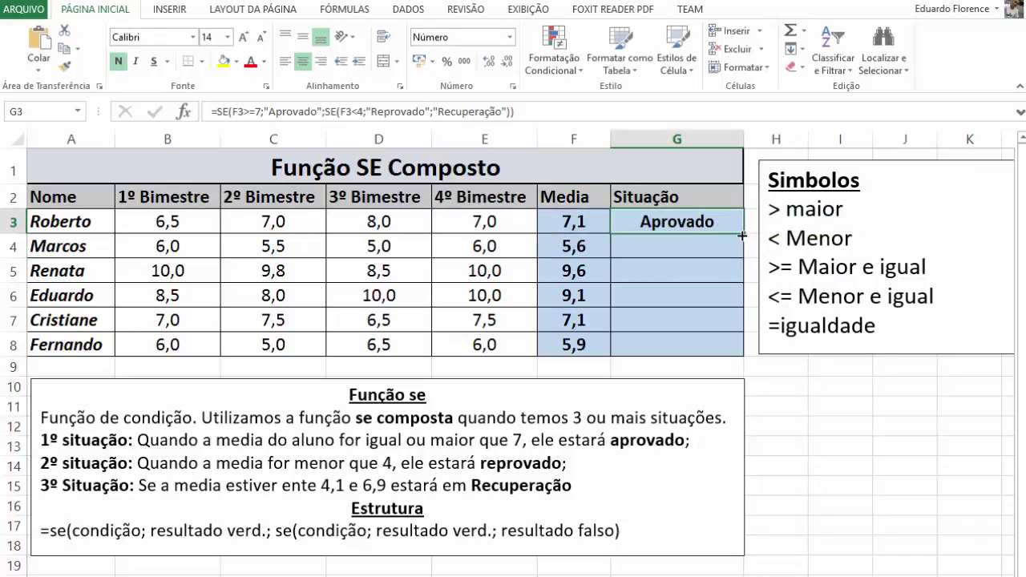
double_click(742, 235)
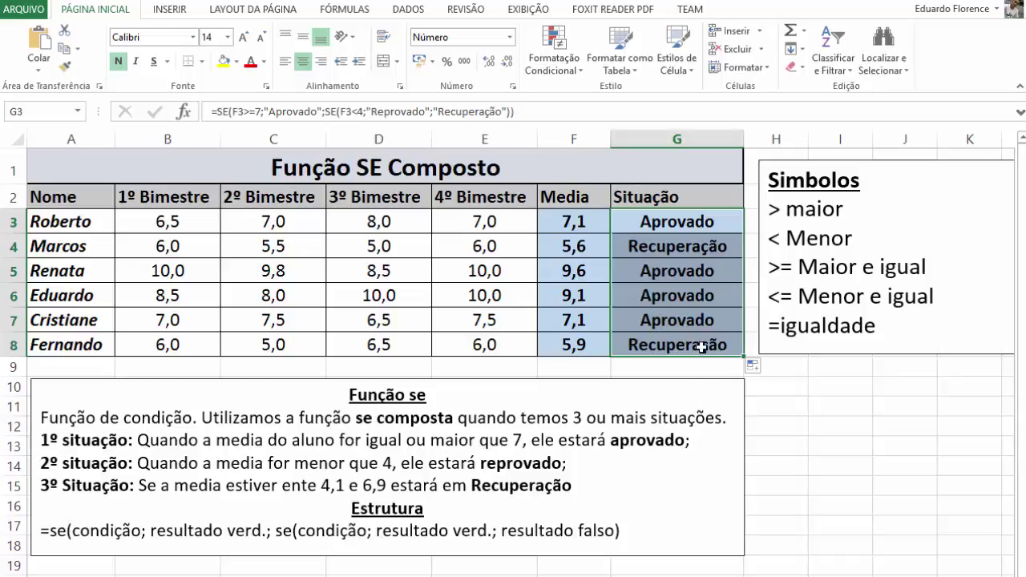
Step: Change the 1º, 2º and 3º Bimestre grades in row 8 to 3 to test the Situação formula
left_click(211, 346)
type("3")
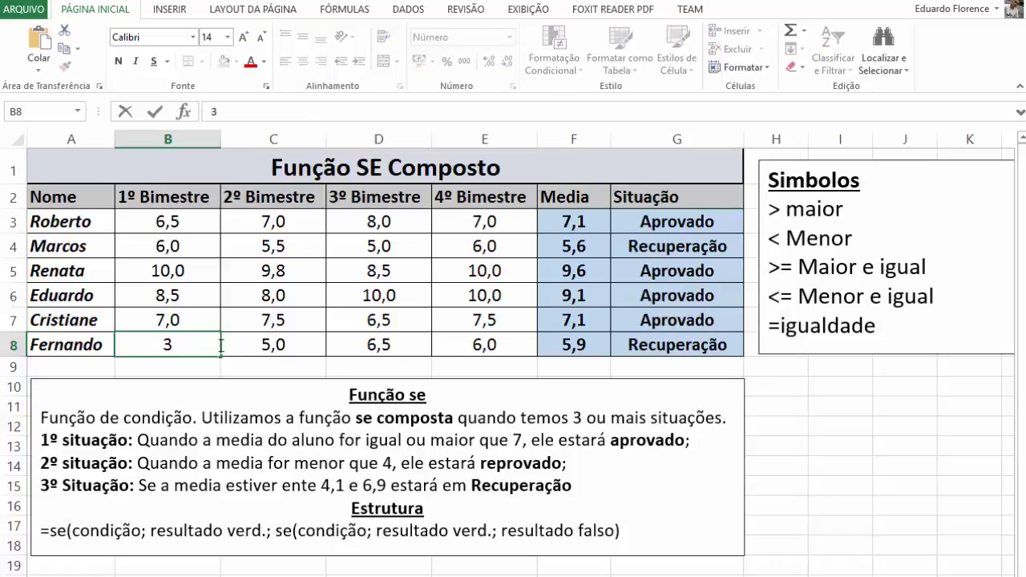
left_click(238, 346)
type("3")
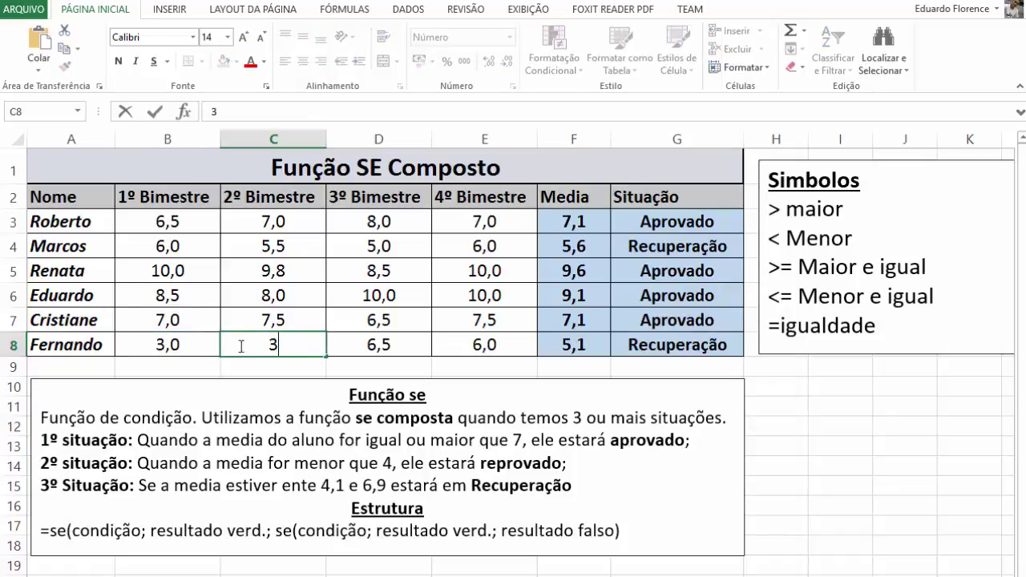
left_click(343, 351)
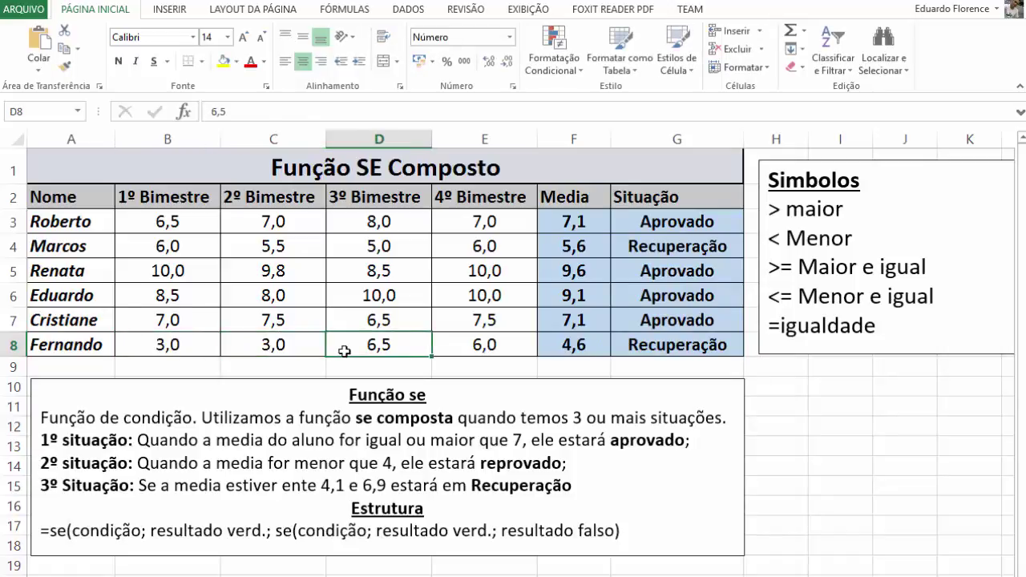
type("3")
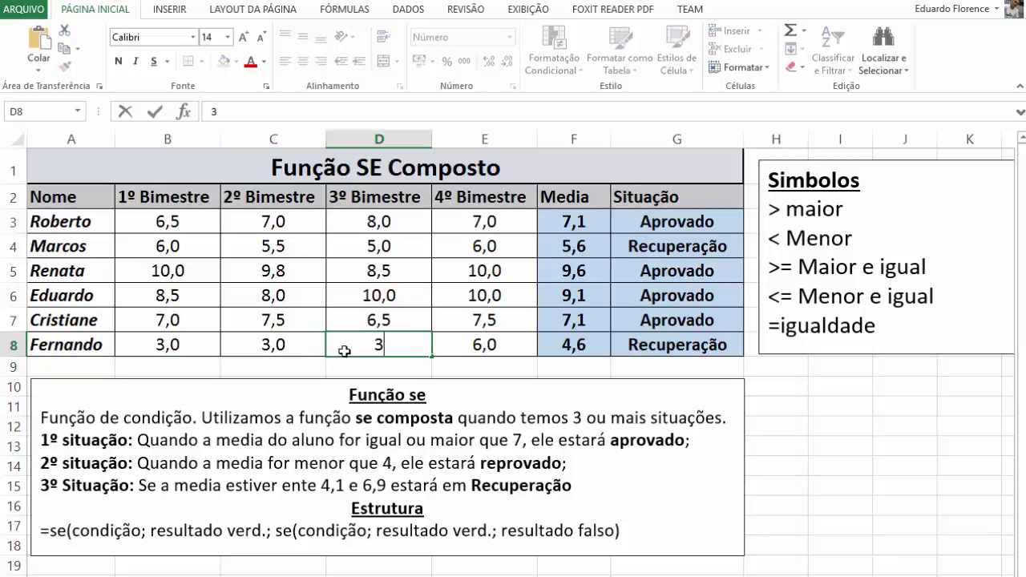
key("Return")
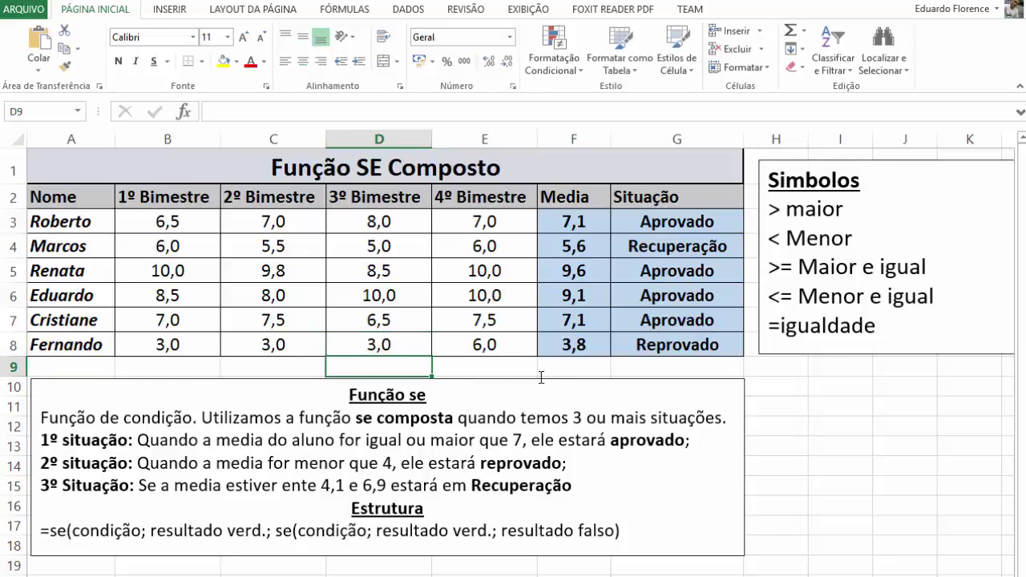
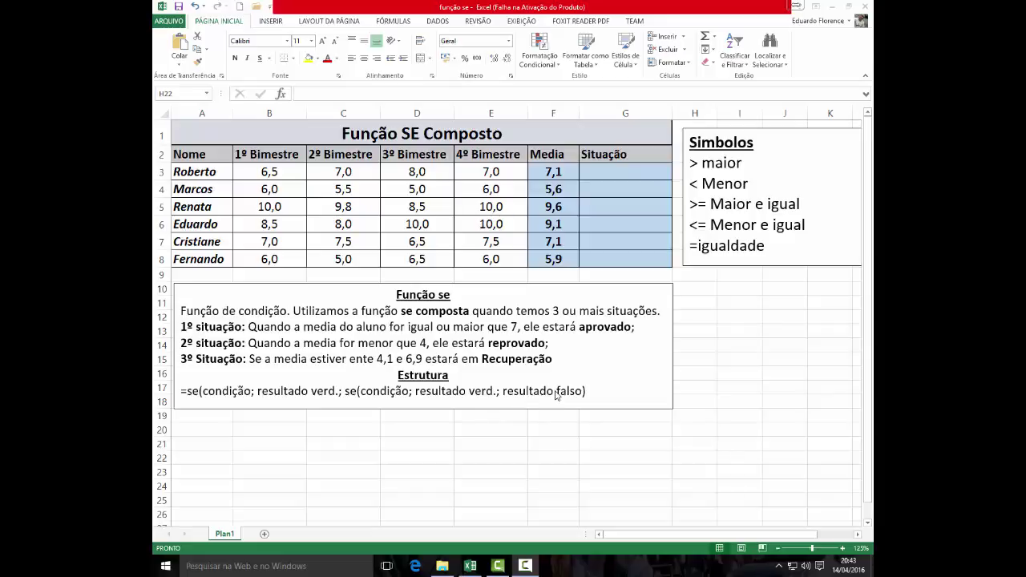
Step: Start an SE formula in G3, the first Situação cell, testing whether F3 is greater than or equal to 7
left_click(594, 170)
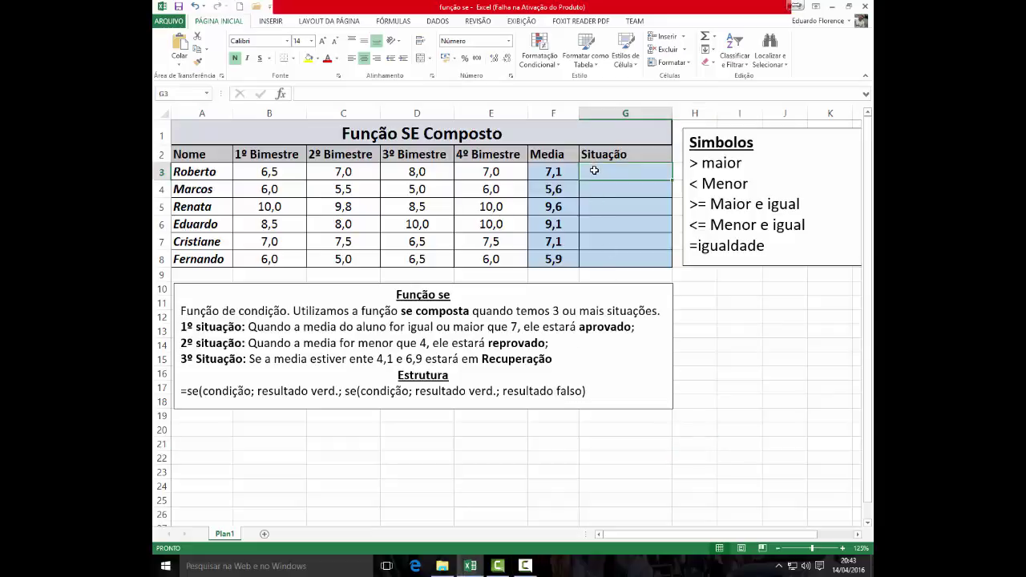
type("=")
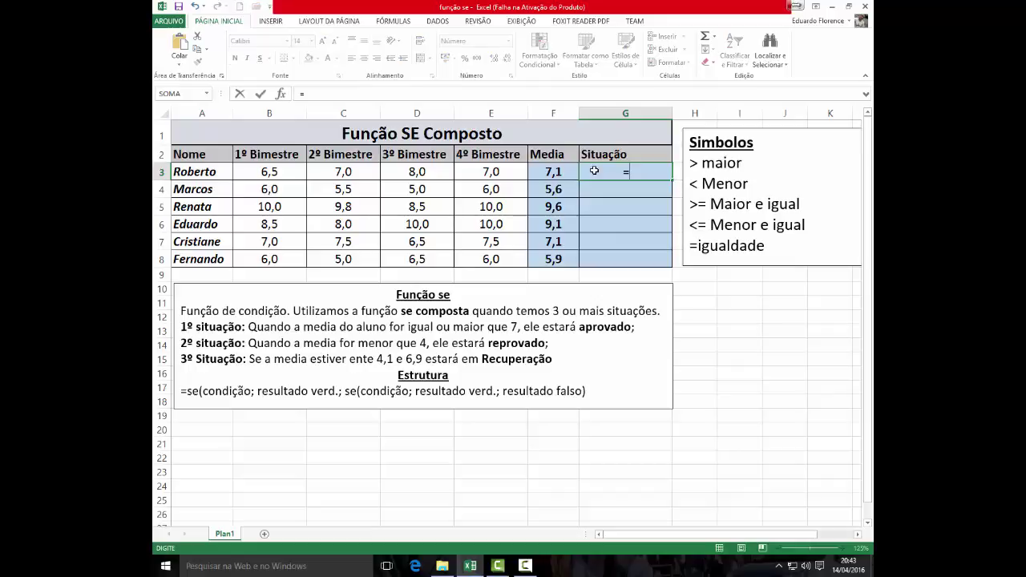
type("se")
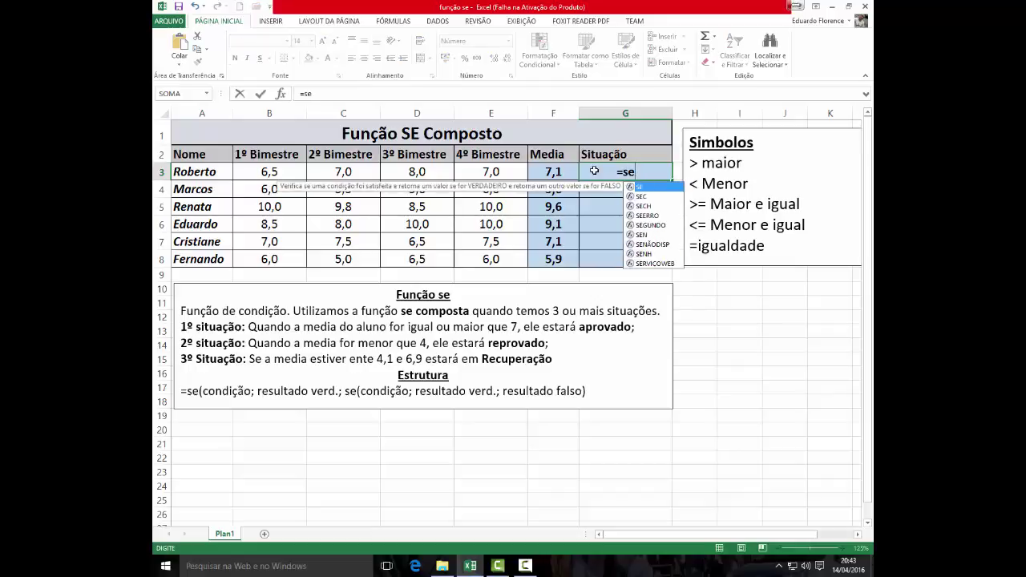
type("(")
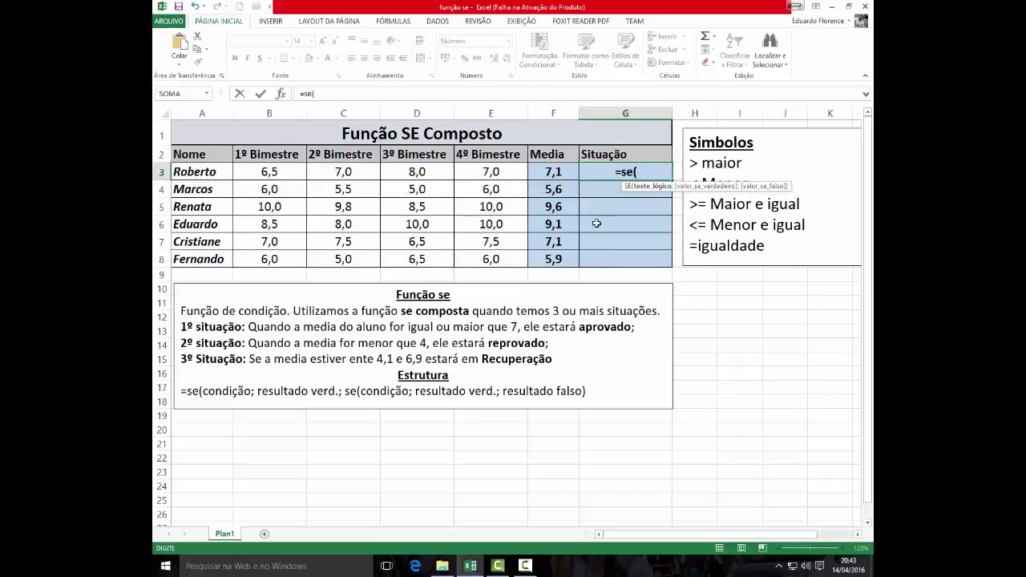
left_click(553, 173)
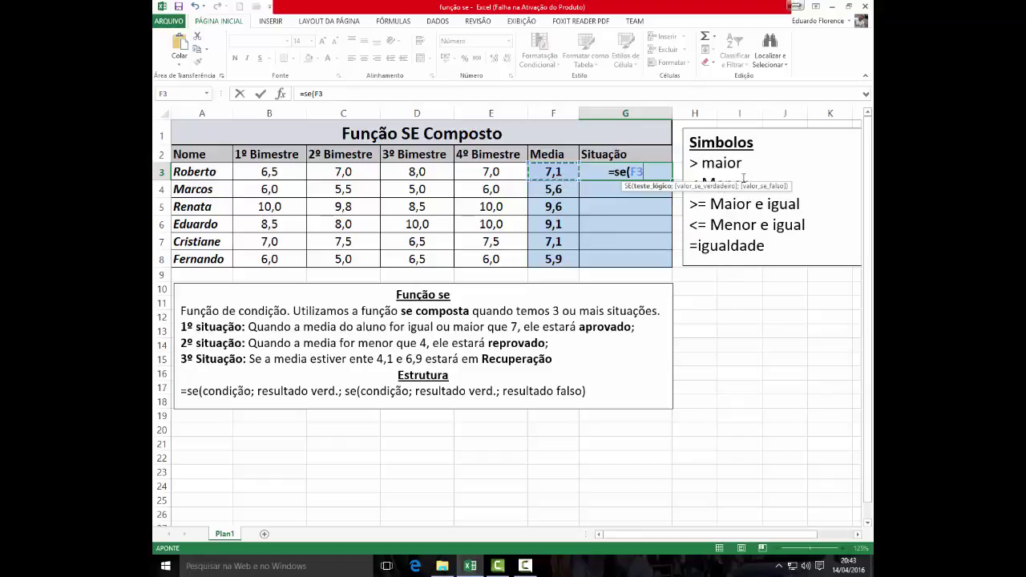
type(">=")
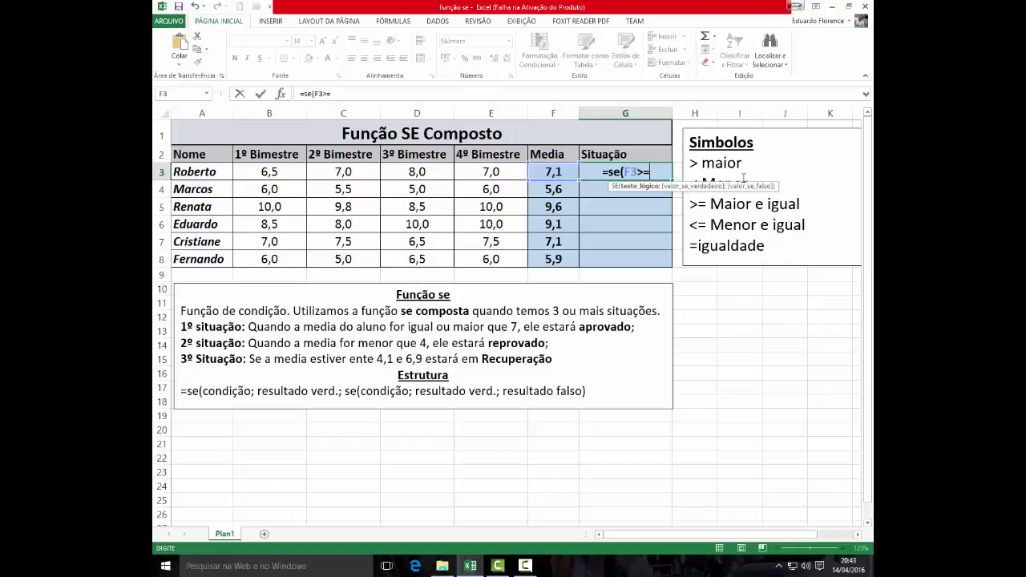
type("7")
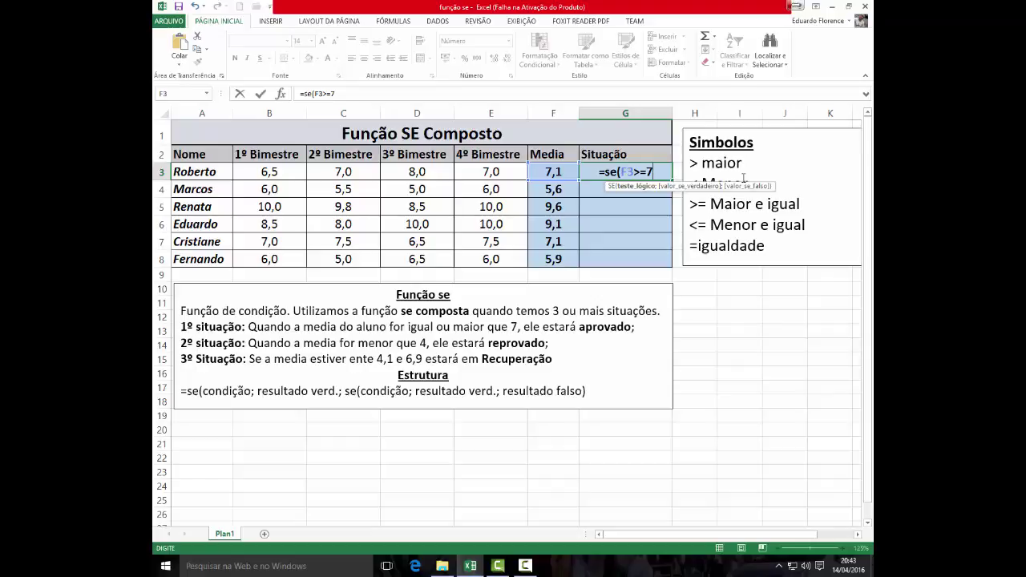
Step: Add "Aprovado" as the true result of the first SE in the G3 formula
type(";")
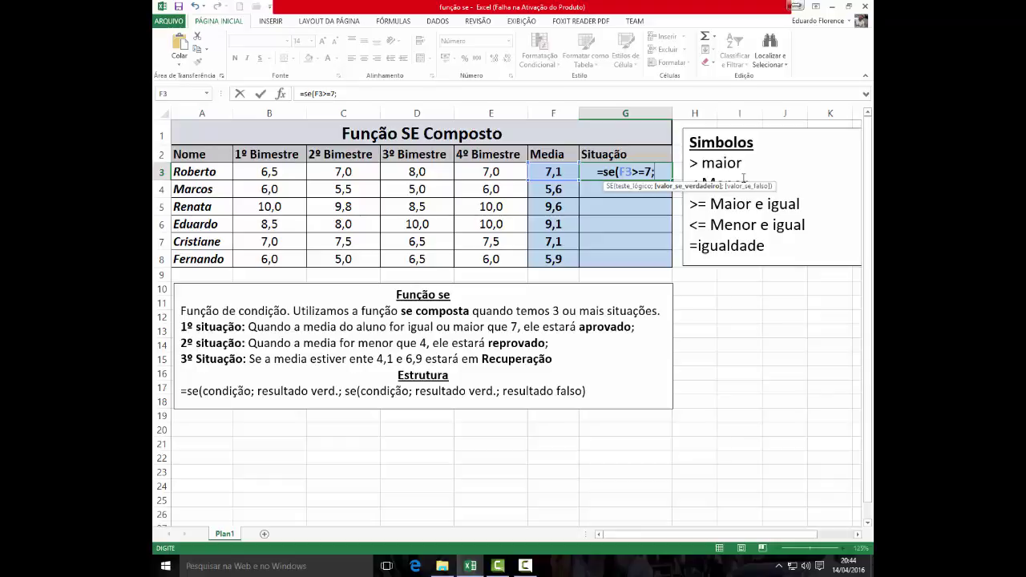
type("\"")
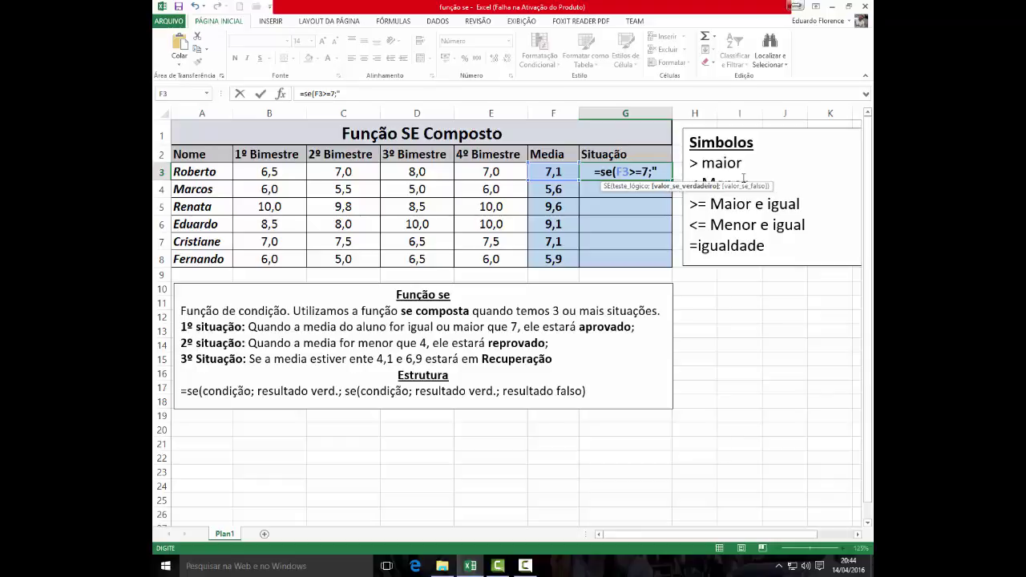
type("Ap")
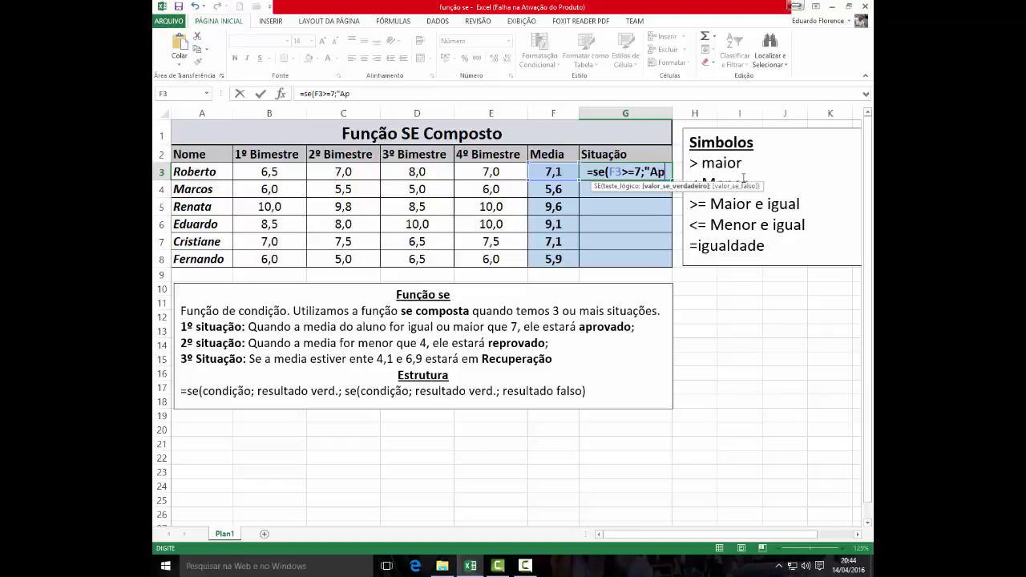
type("rovado")
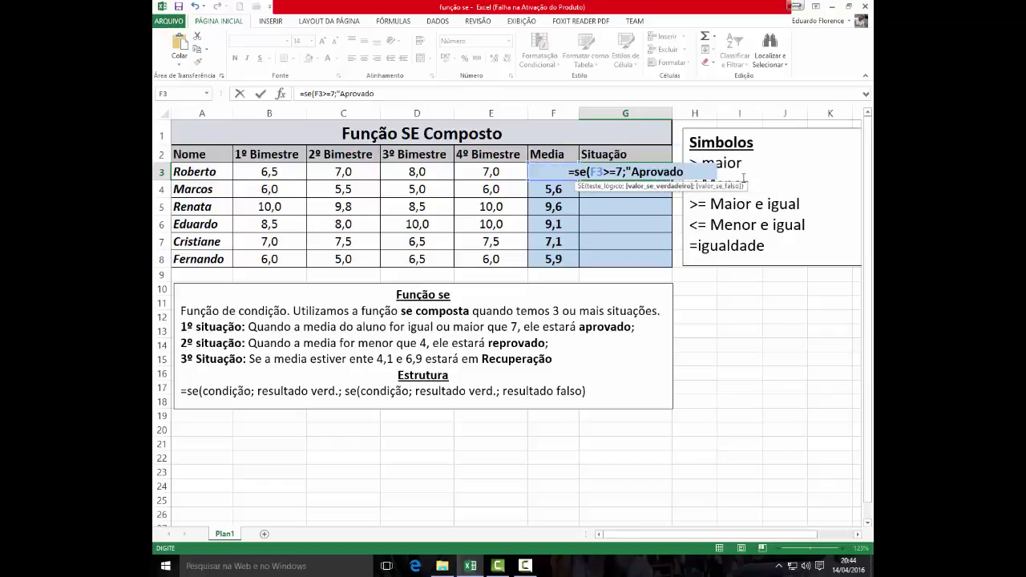
type("\"")
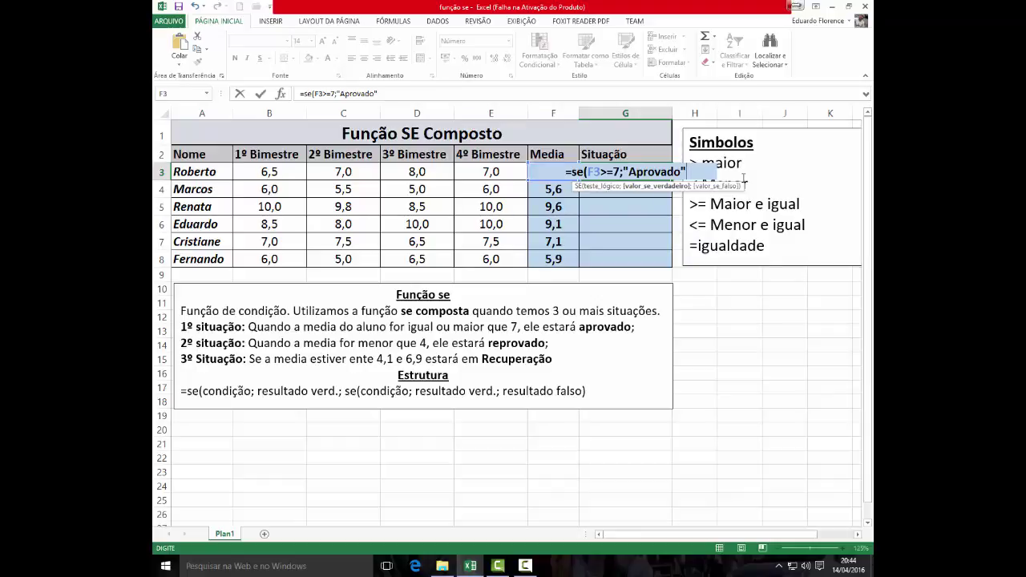
Step: Nest a second SE as the first SE's false result in G3, with the condition F3<4
type(";")
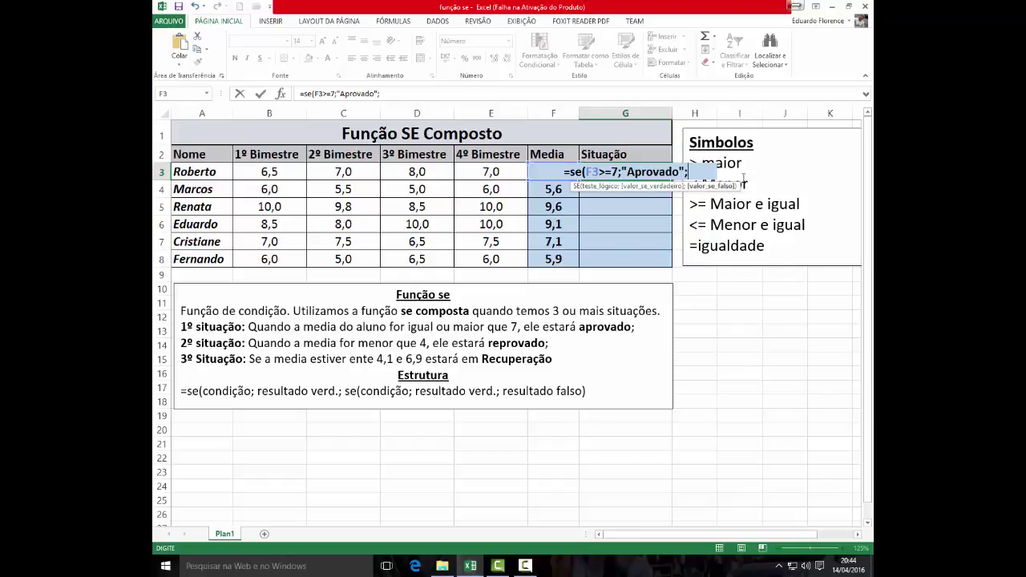
type("se")
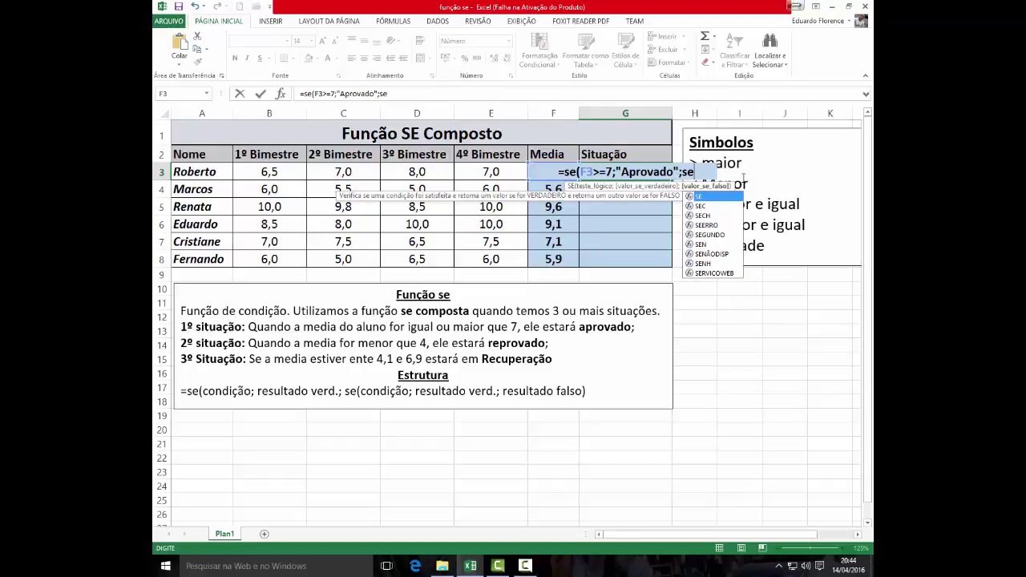
type("(")
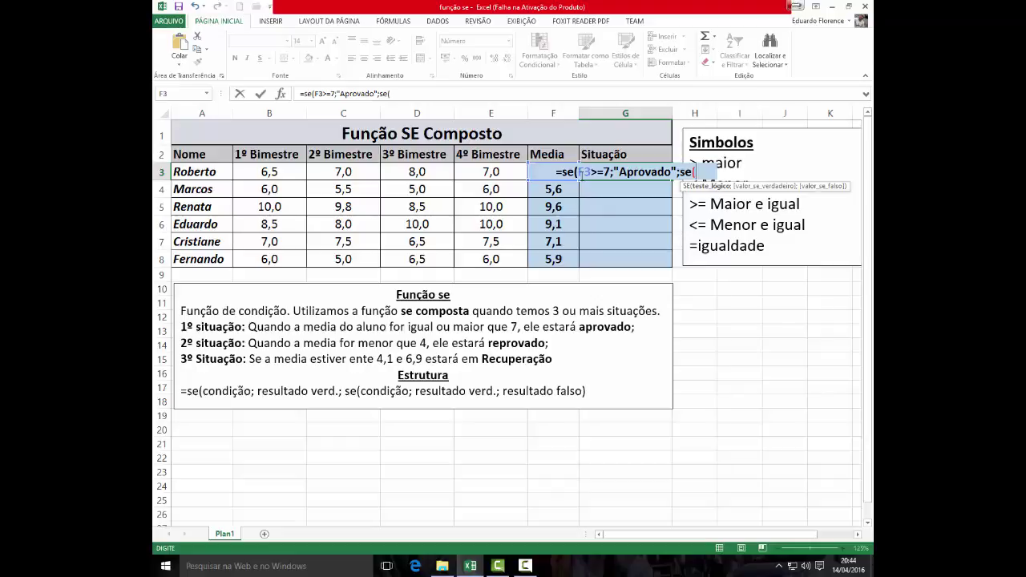
type("f3")
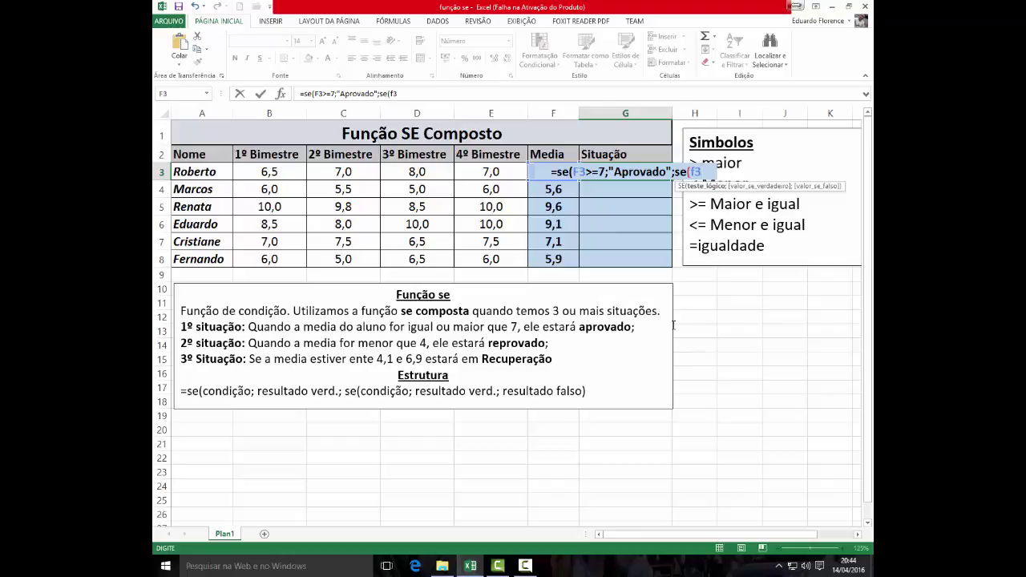
type("<")
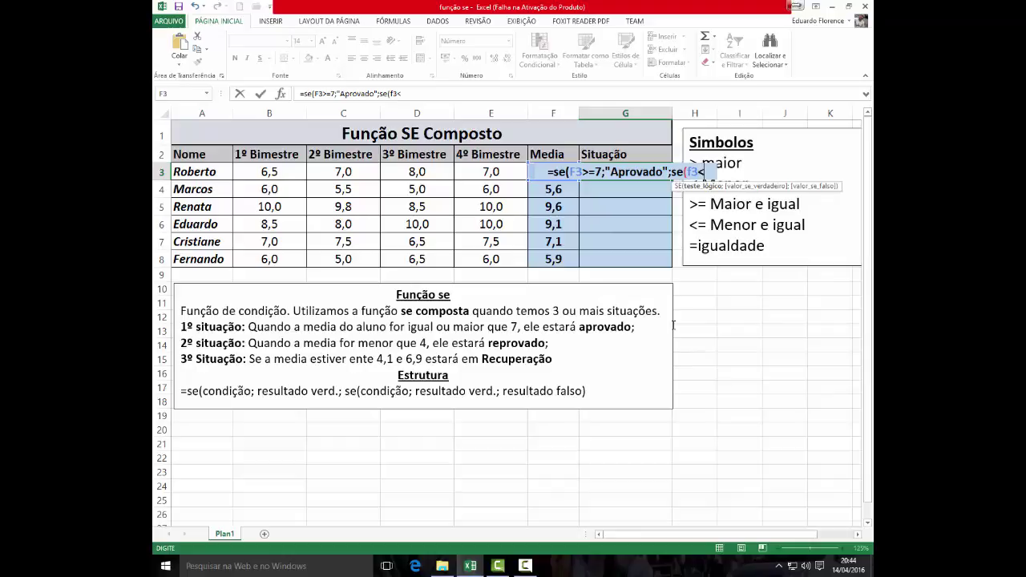
type("4")
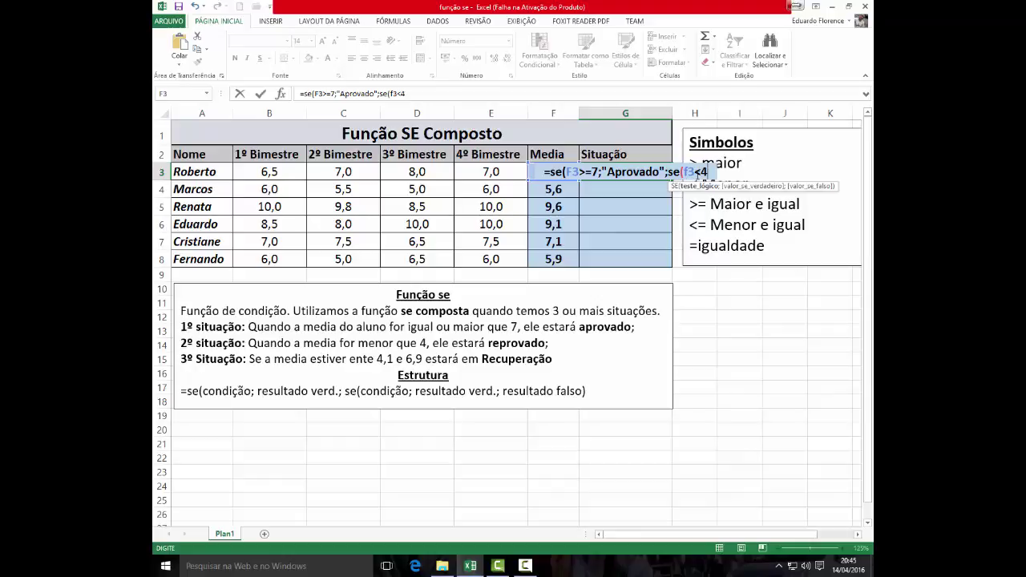
Step: Give the nested SE in G3 the true result "Reprovado"
type(";")
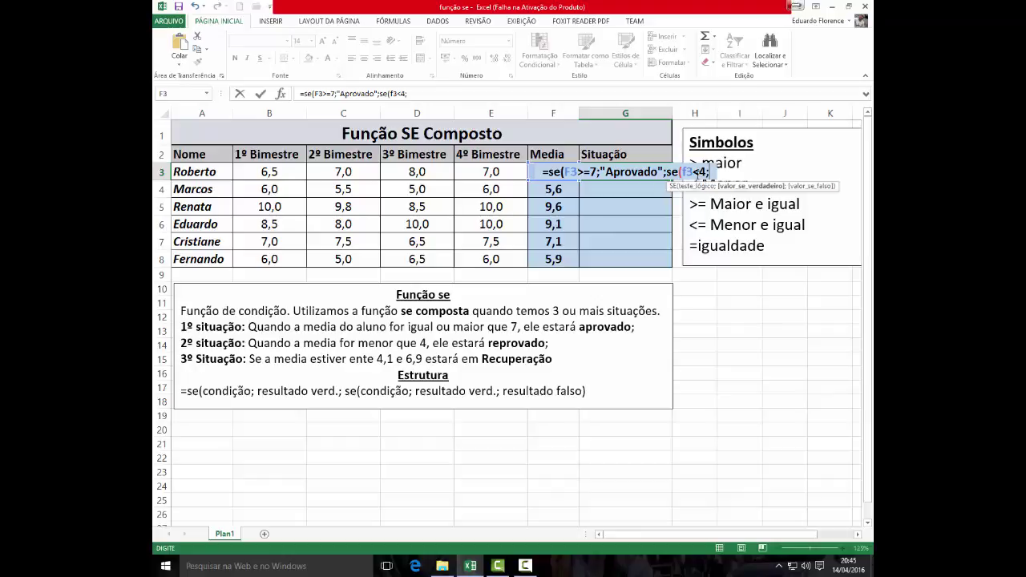
type("\"R")
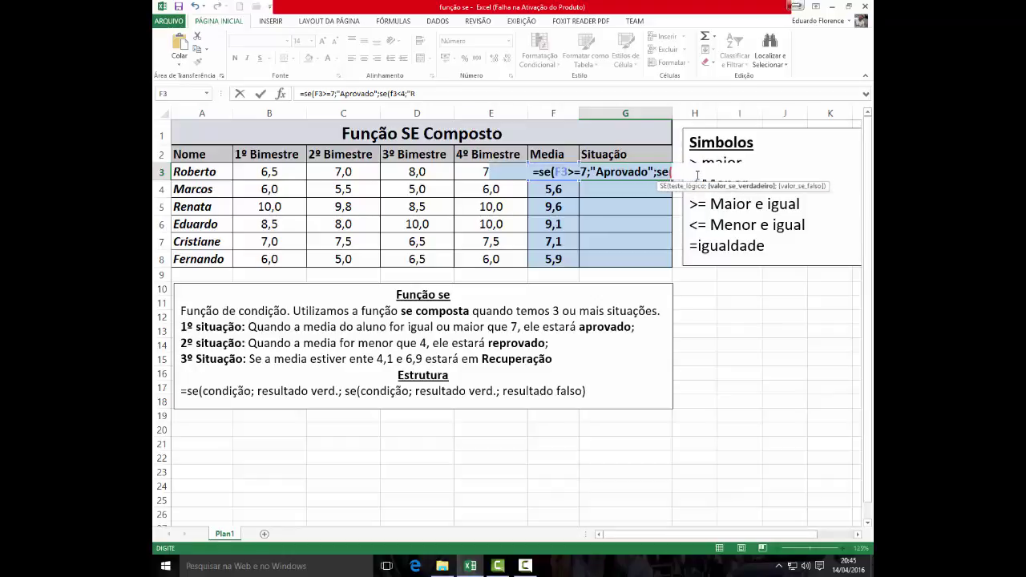
type("eprovad")
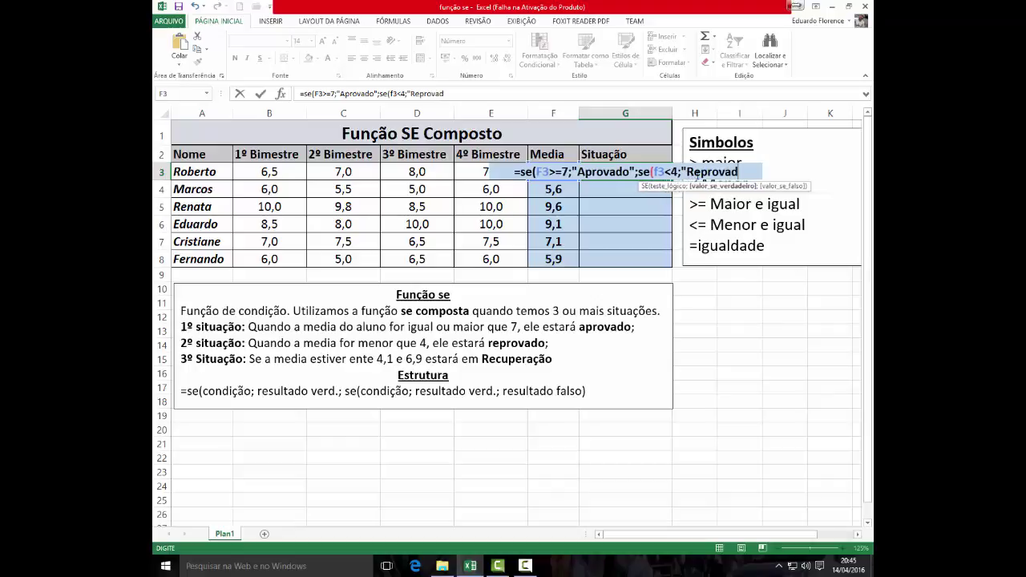
type("o\"")
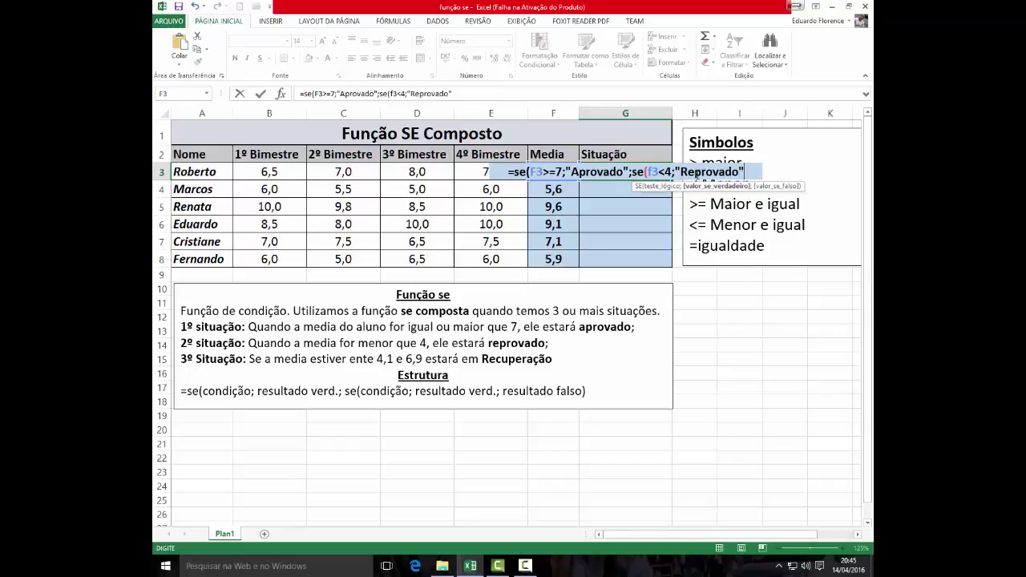
Step: Give the nested SE the false result "Recuperação" and enter the G3 formula, accepting the proposed parenthesis correction
type(";")
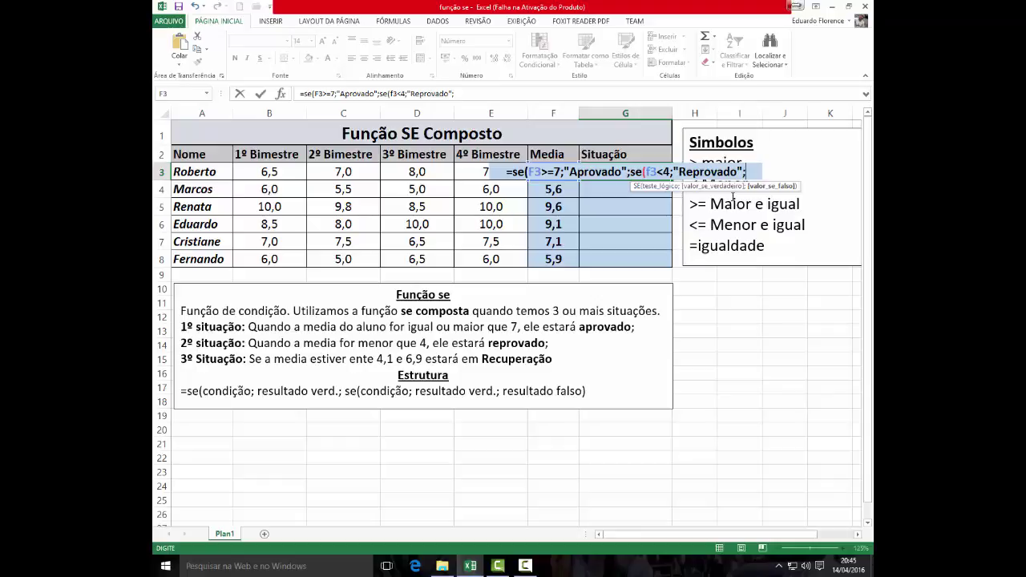
type("\"")
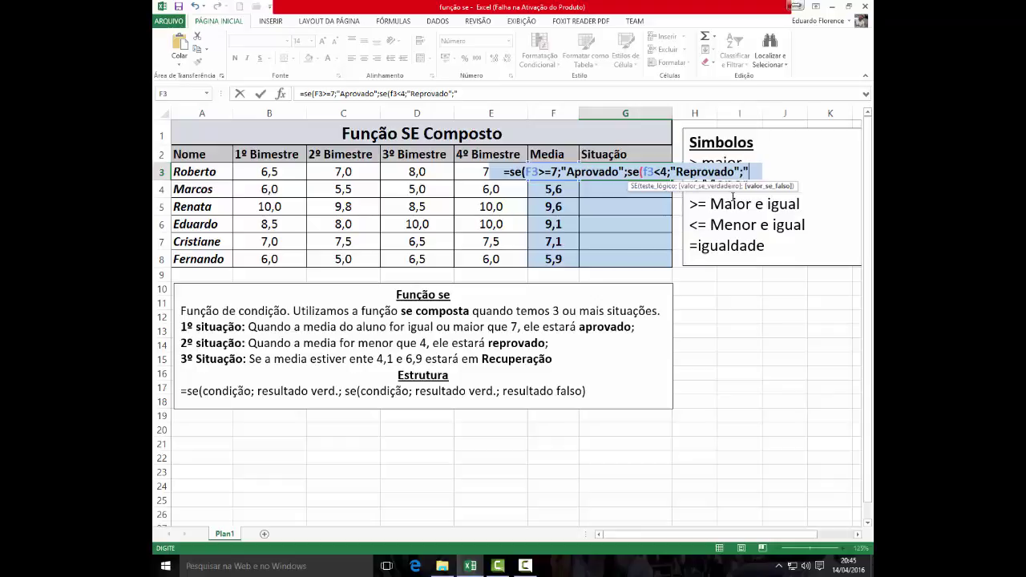
type("Recupe")
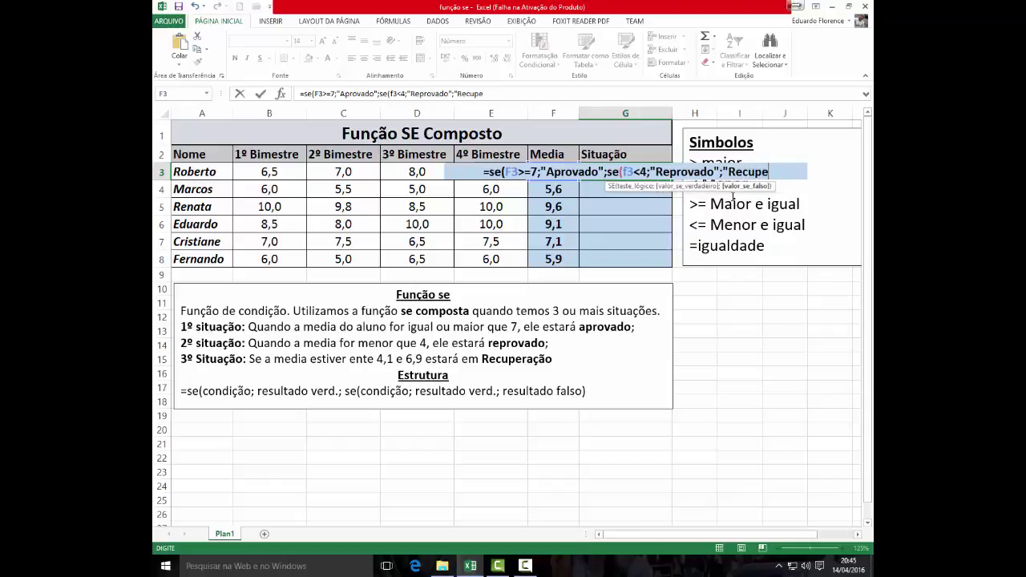
type("ração")
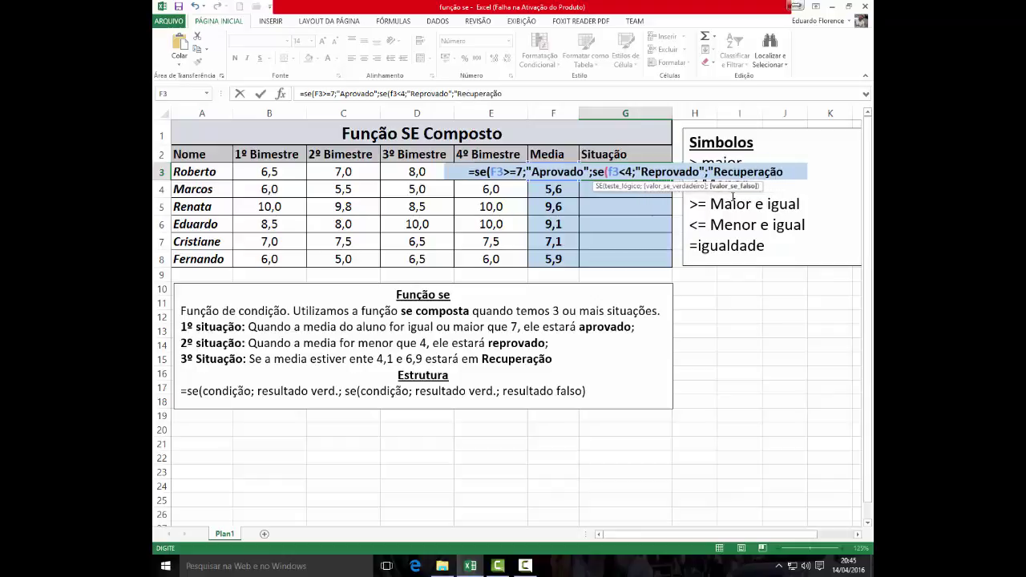
type("\")")
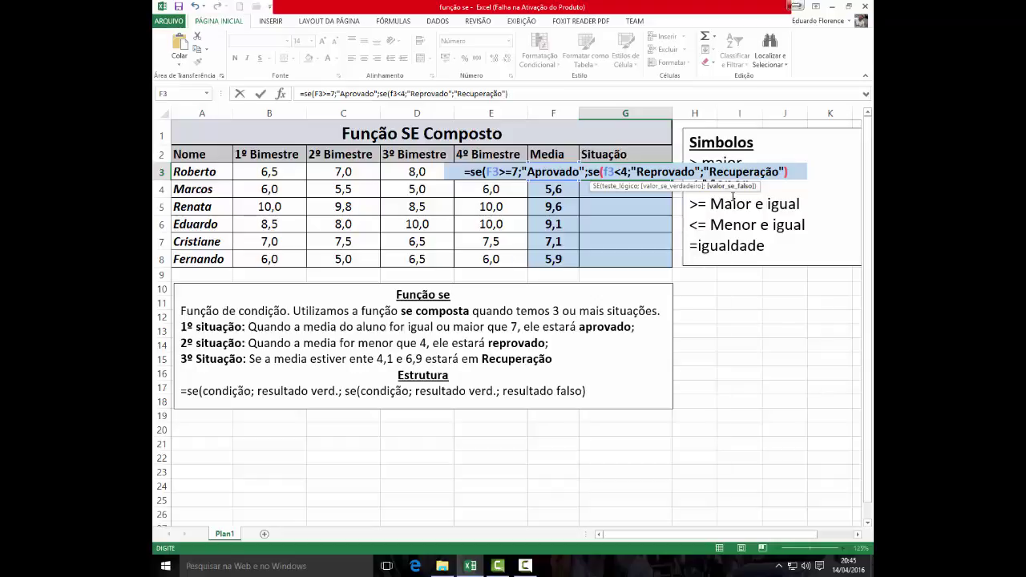
key("Return")
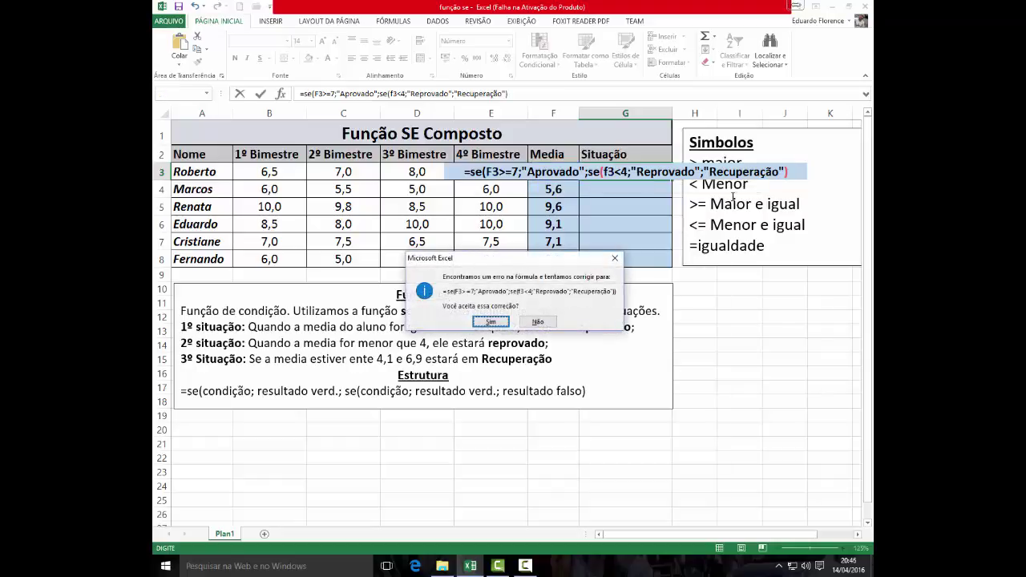
left_click(495, 323)
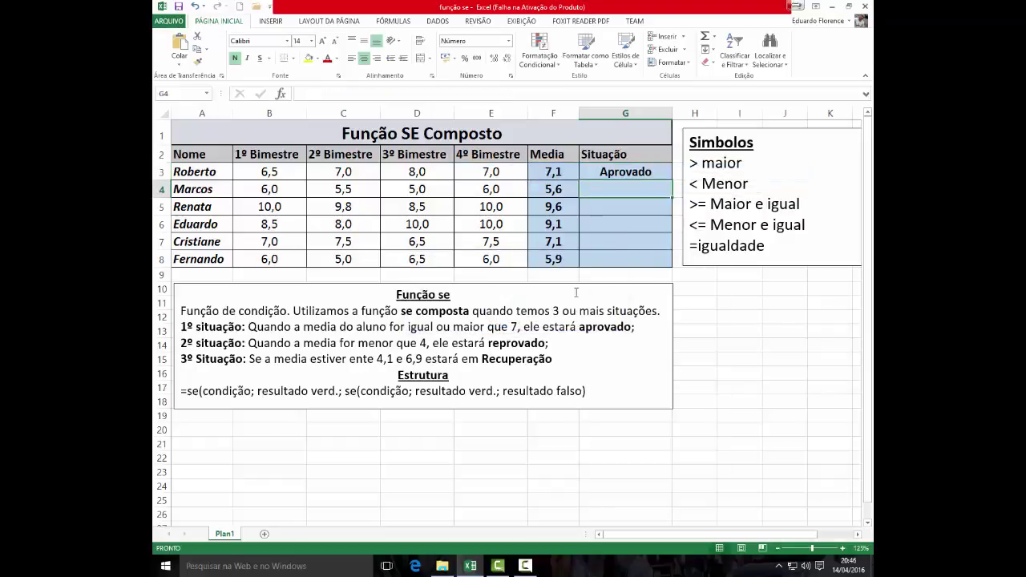
Step: Review the nested SE formula in G3 and fill it down the Situação column through G8
left_click(623, 173)
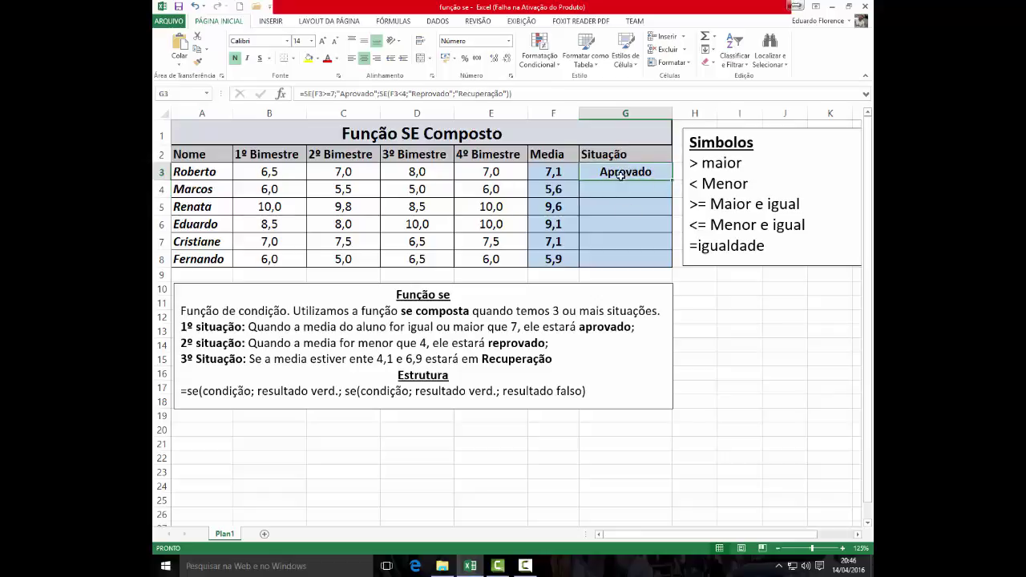
double_click(633, 174)
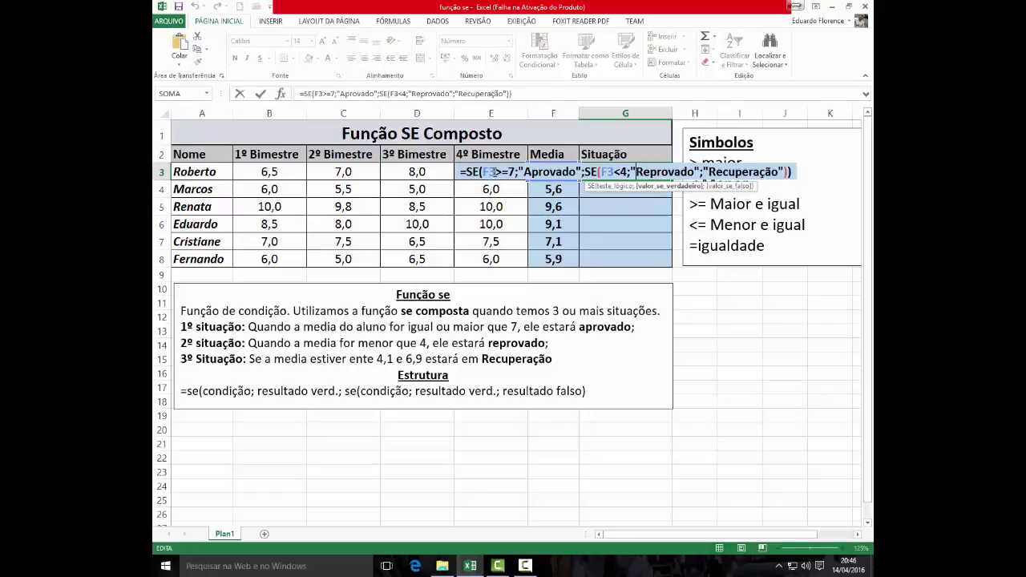
key("Return")
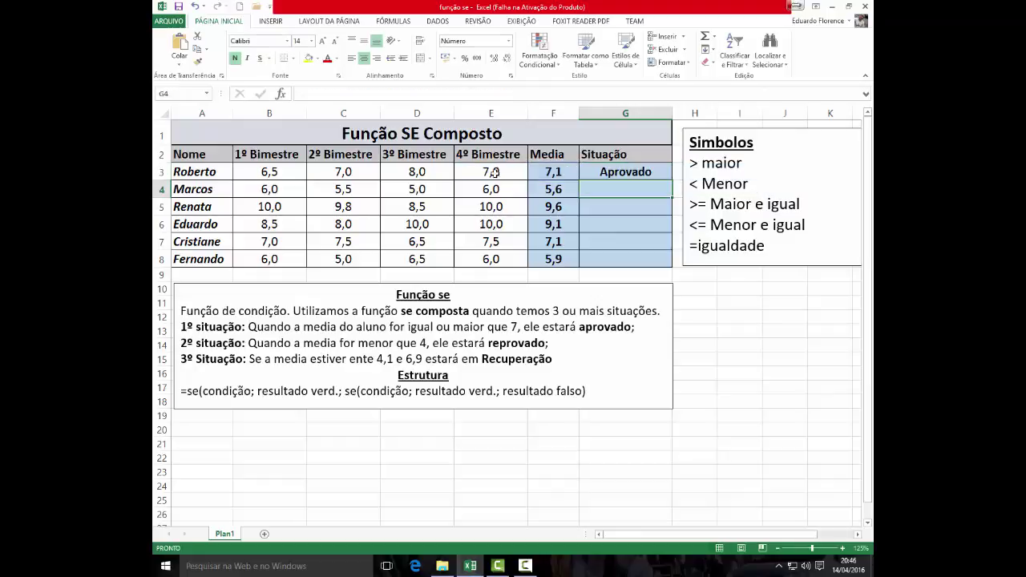
double_click(603, 172)
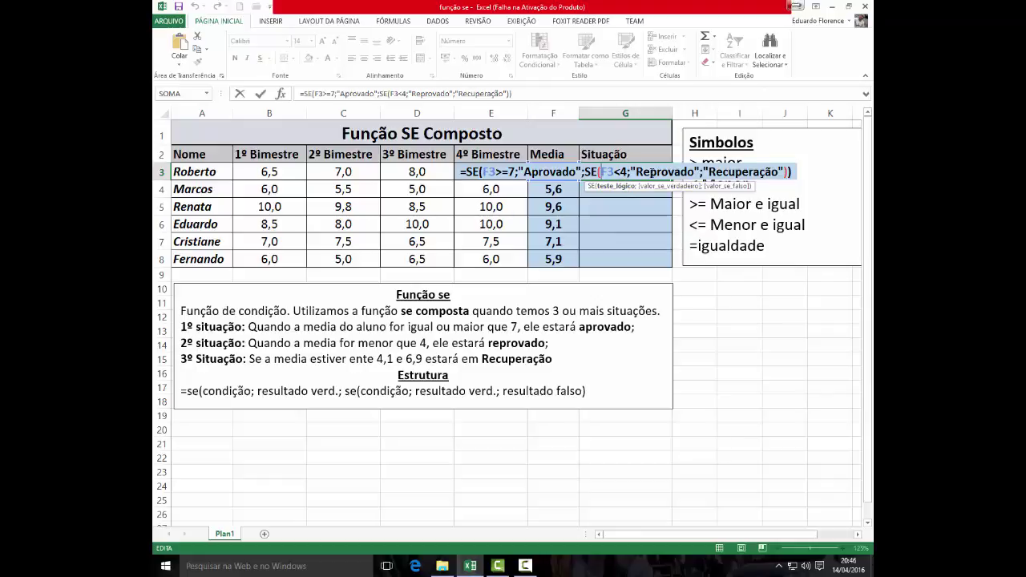
key("Return")
left_click(641, 173)
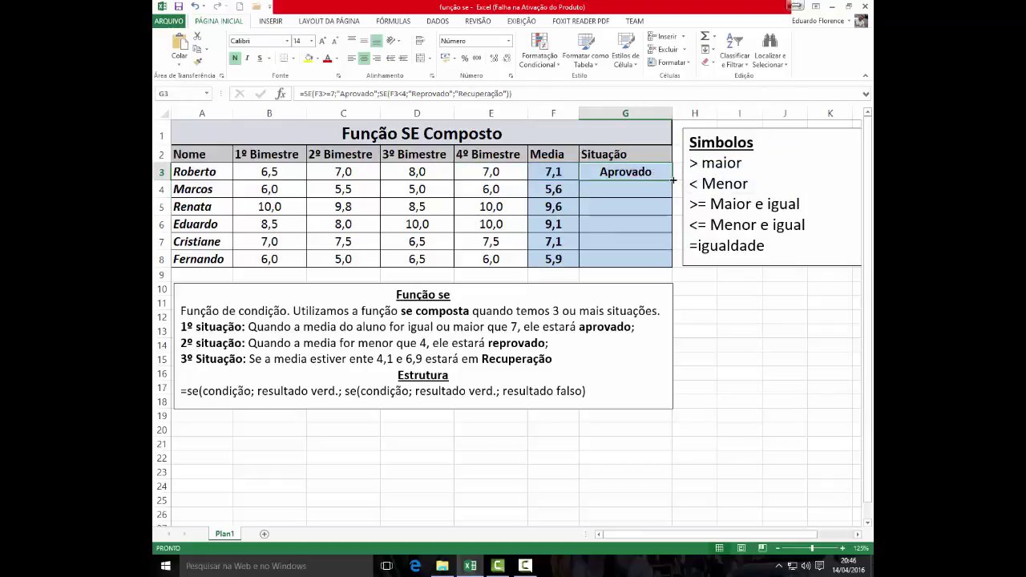
double_click(673, 182)
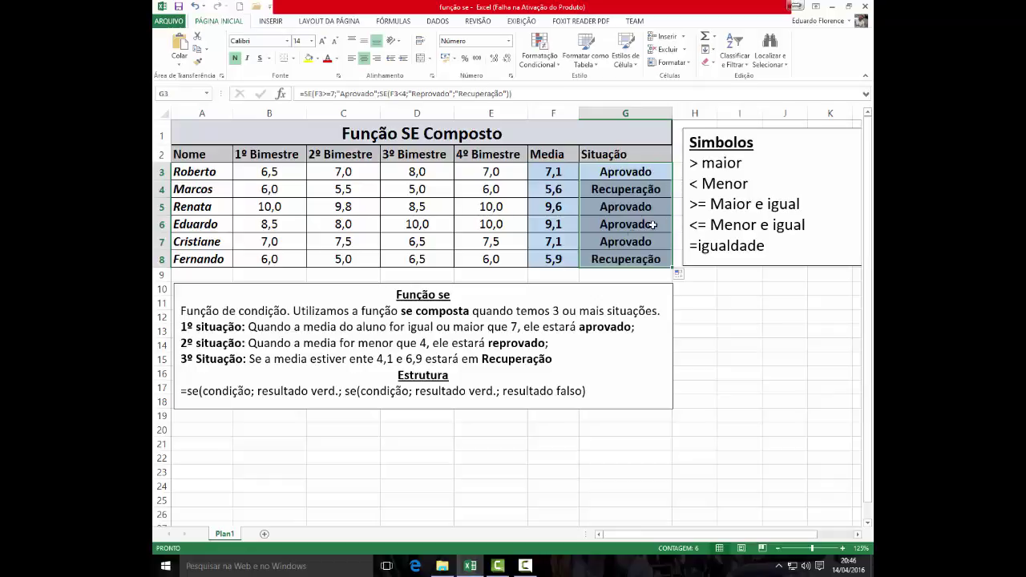
Step: Set the 1º, 2º and 3º Bimestre grades of the student in row 8 to 3 each
left_click(297, 259)
type("3")
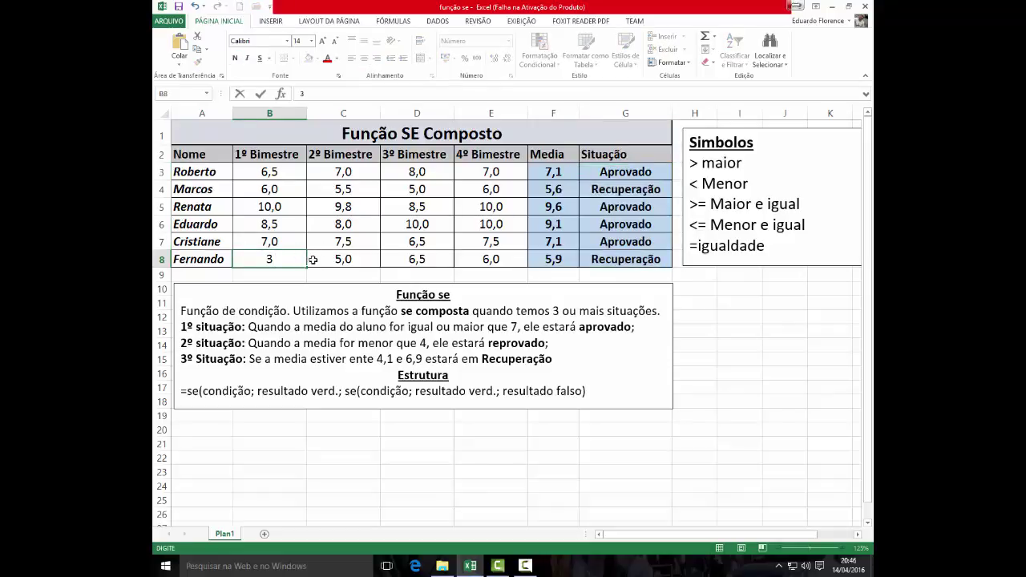
left_click(318, 259)
type("3")
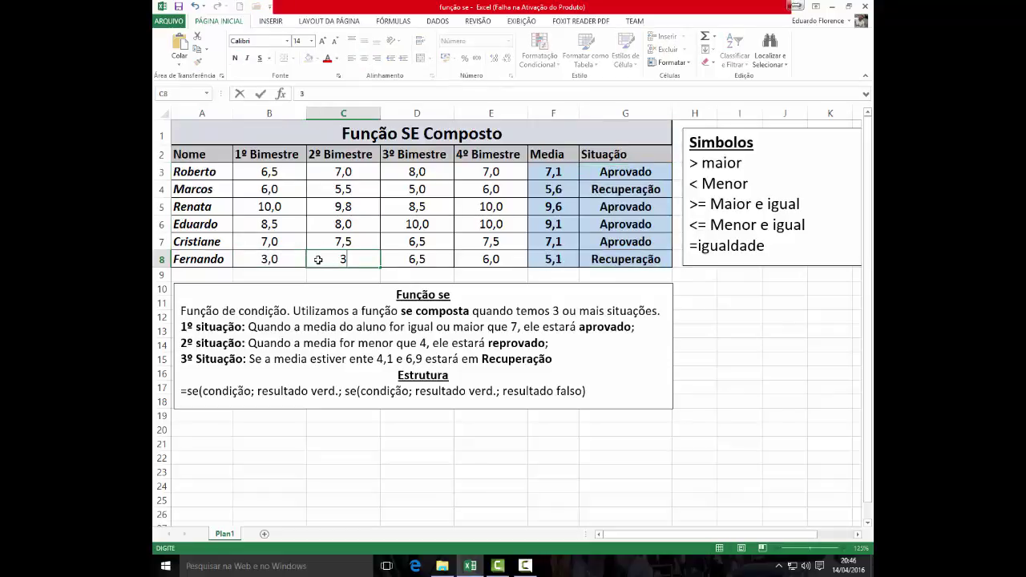
left_click(392, 263)
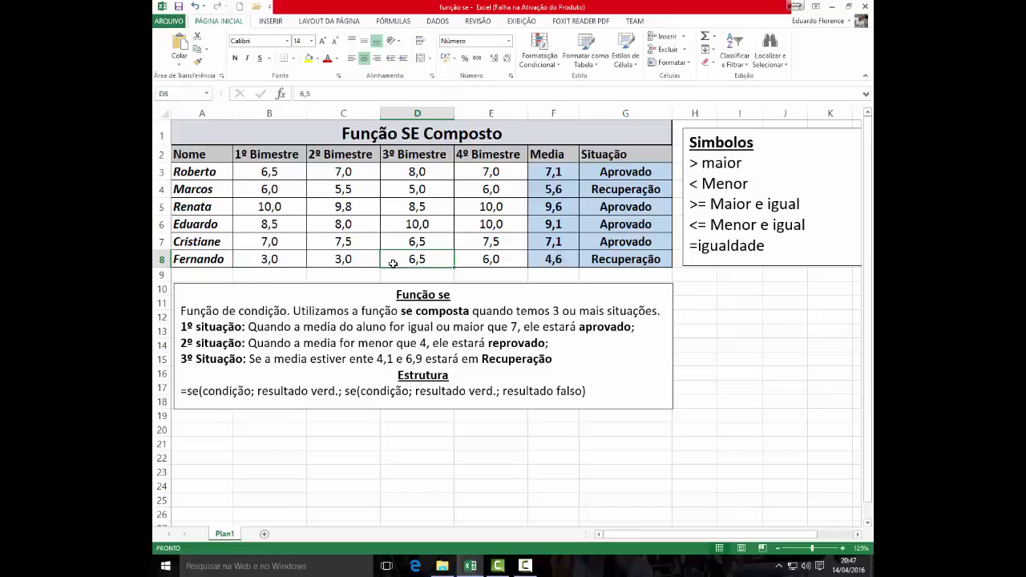
type("3")
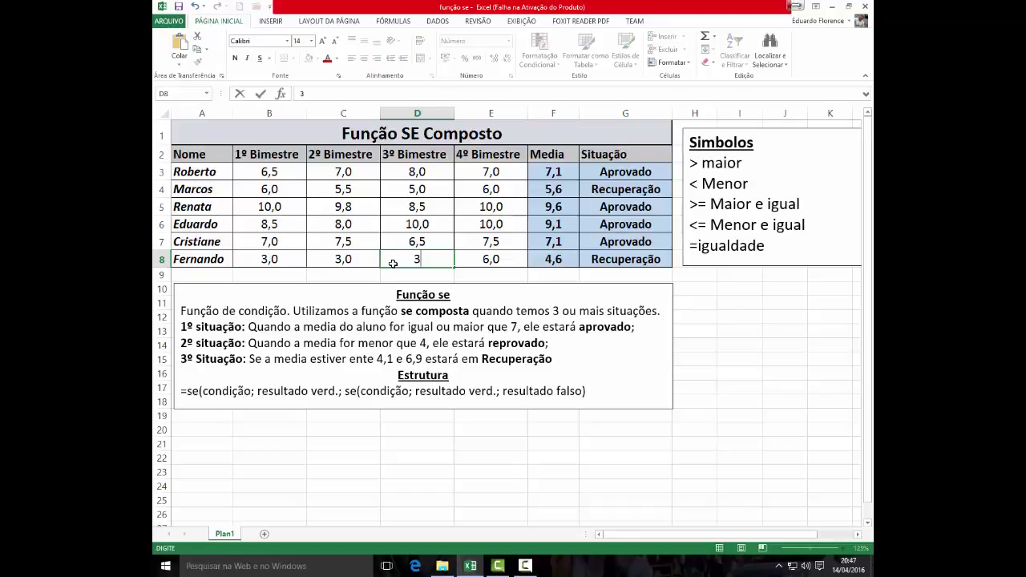
key("Return")
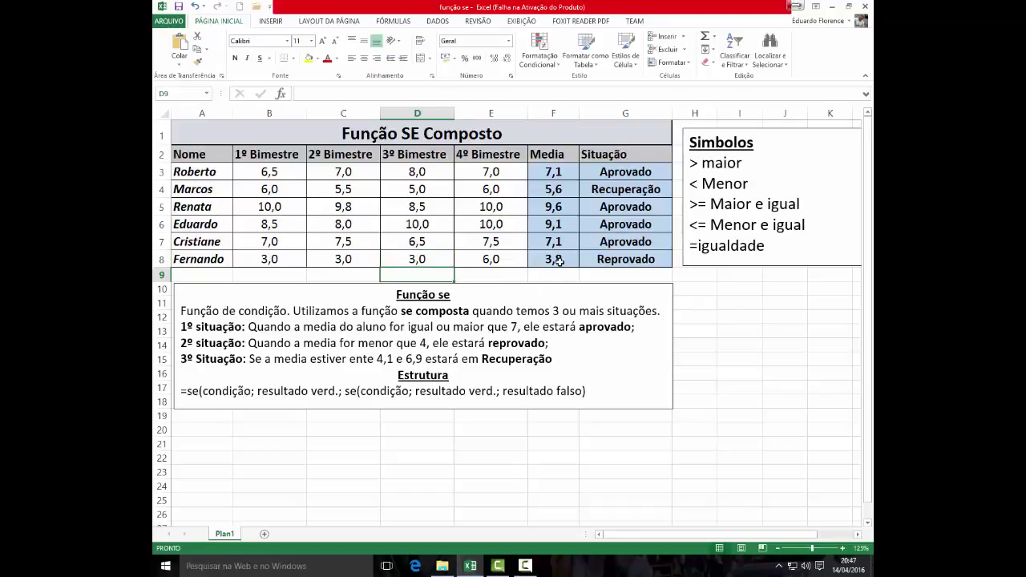